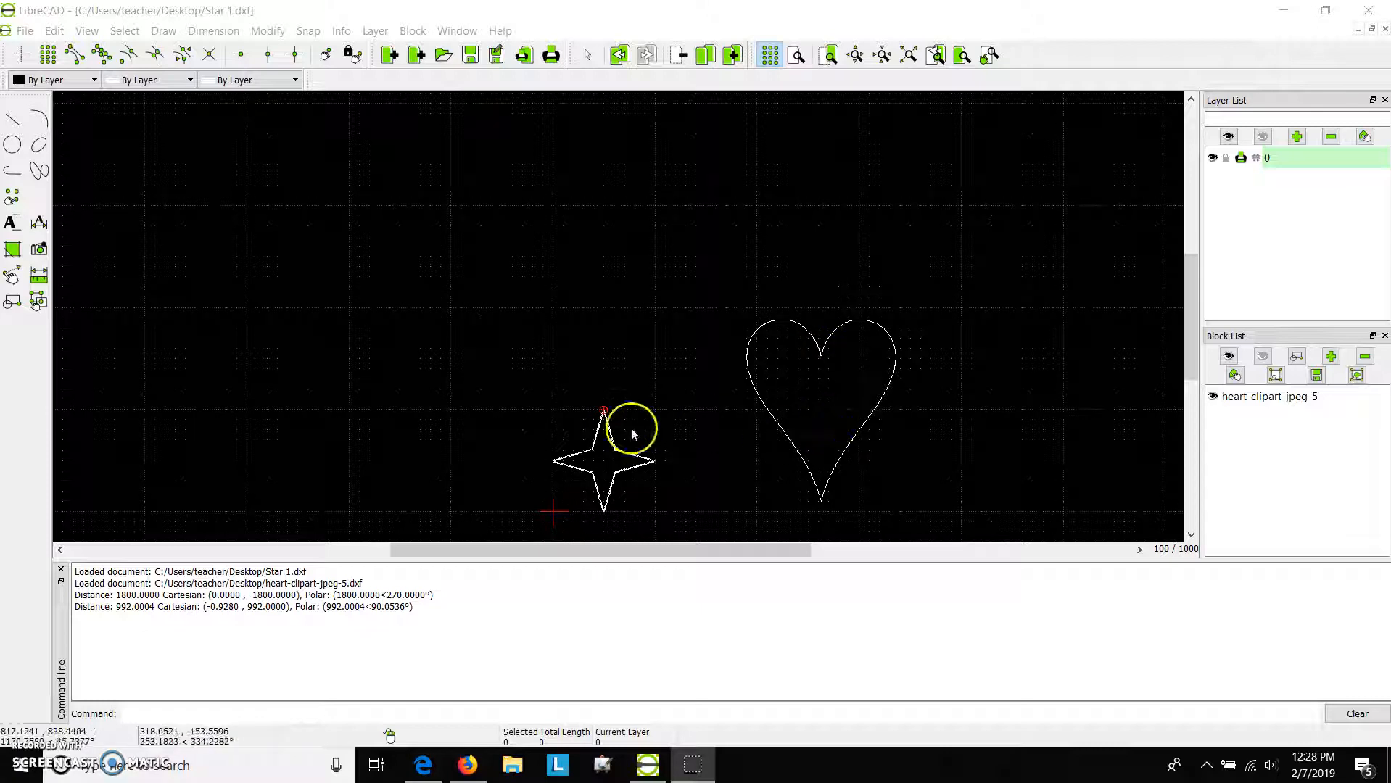
Step: Start a point-to-point distance measurement with its first point on the star's top tip
scroll(605, 418, up, 5)
scroll(999, 351, down, 5)
scroll(1058, 362, up, 1)
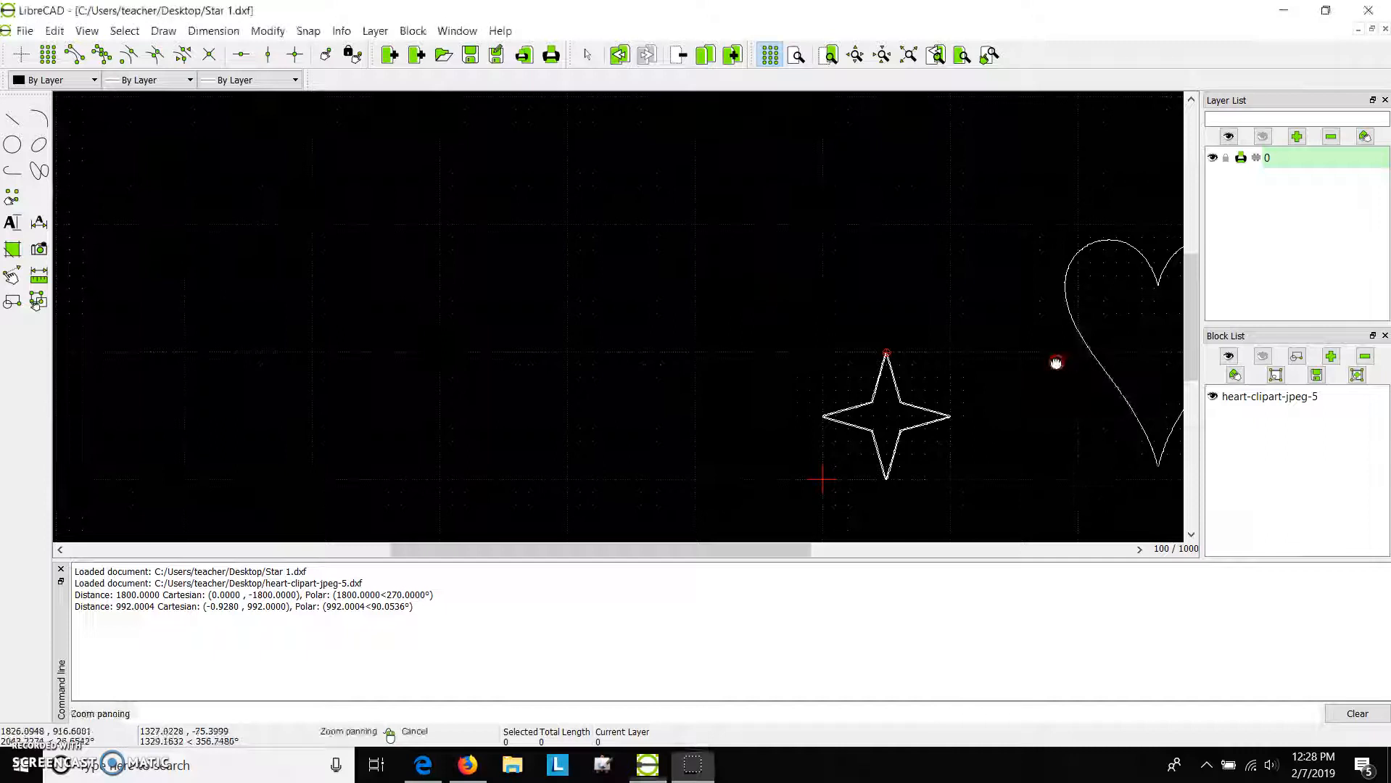
middle_drag(1056, 362, 692, 324)
scroll(549, 348, up, 5)
scroll(549, 348, down, 3)
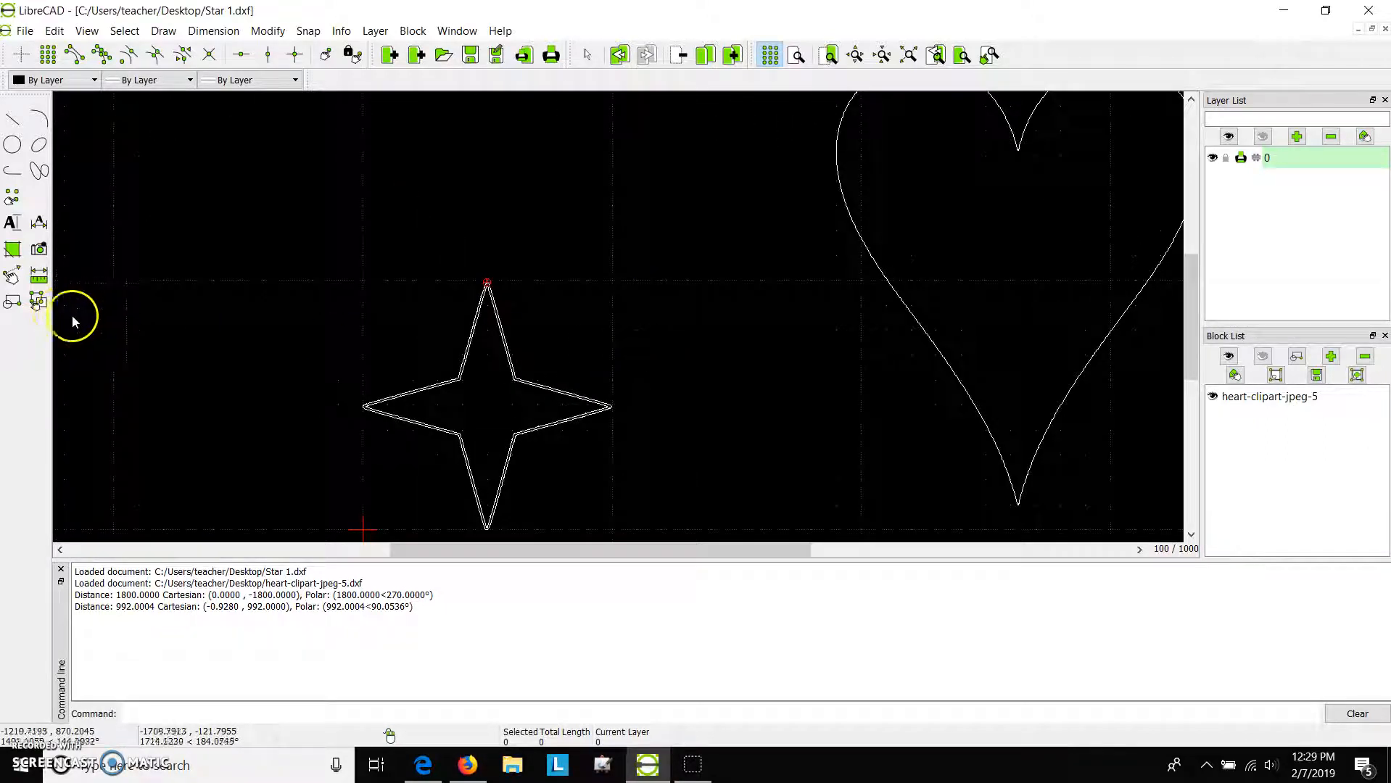
click(39, 276)
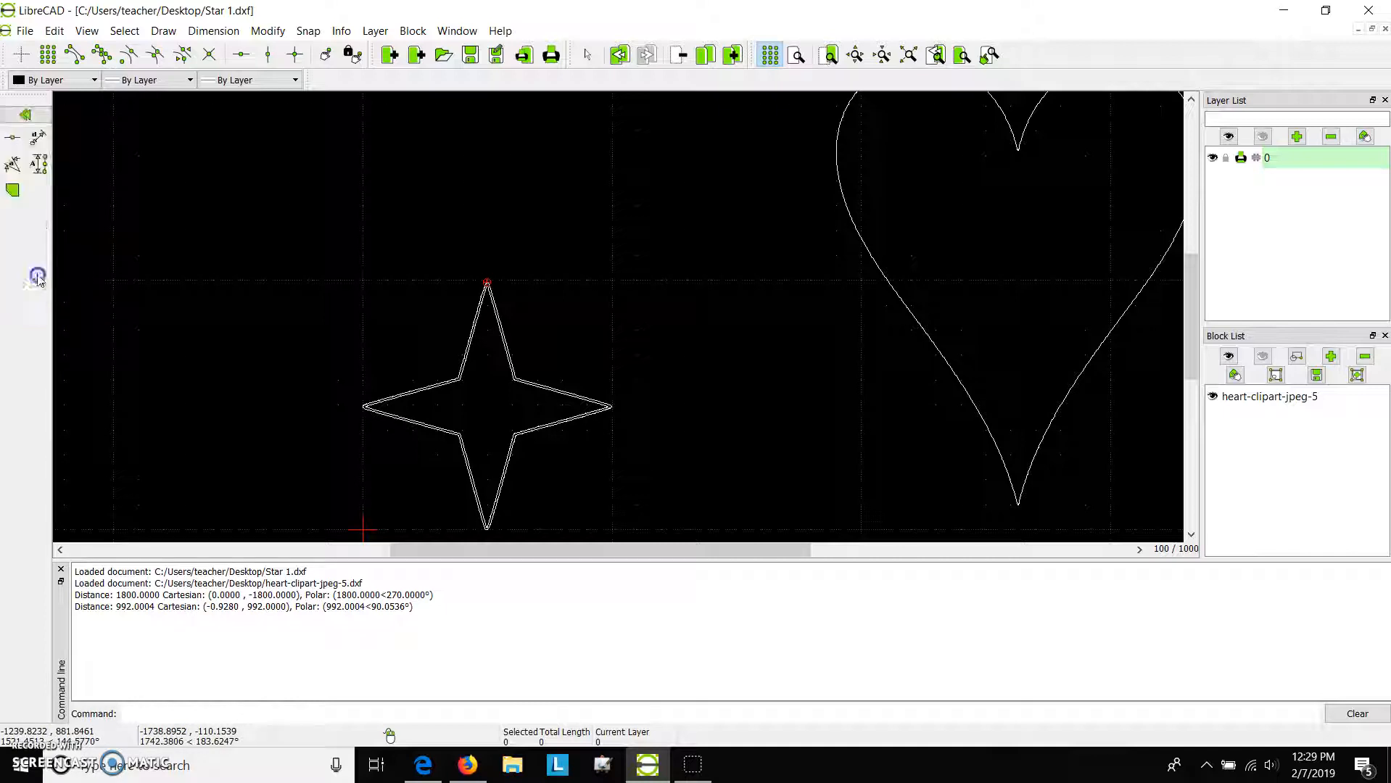
click(13, 138)
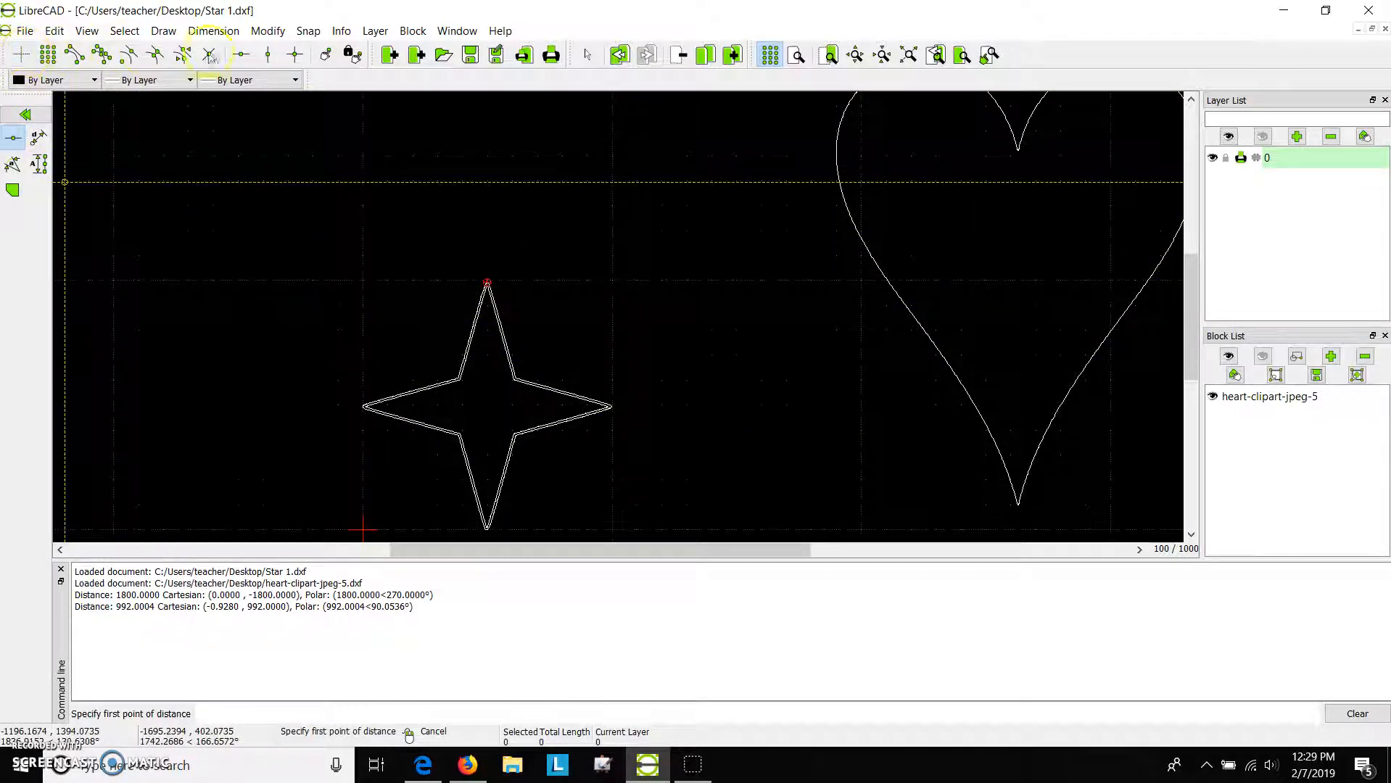
click(47, 54)
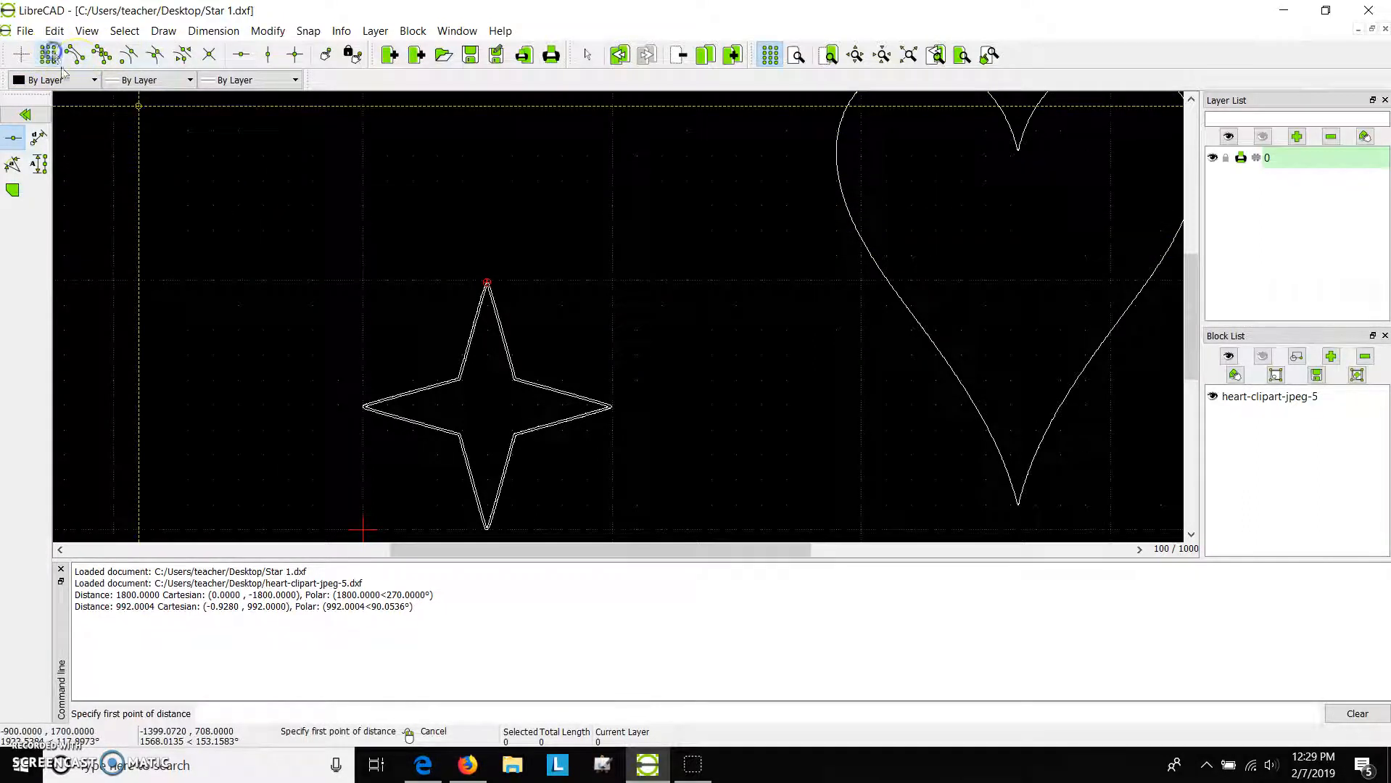
scroll(512, 273, up, 4)
scroll(426, 296, up, 3)
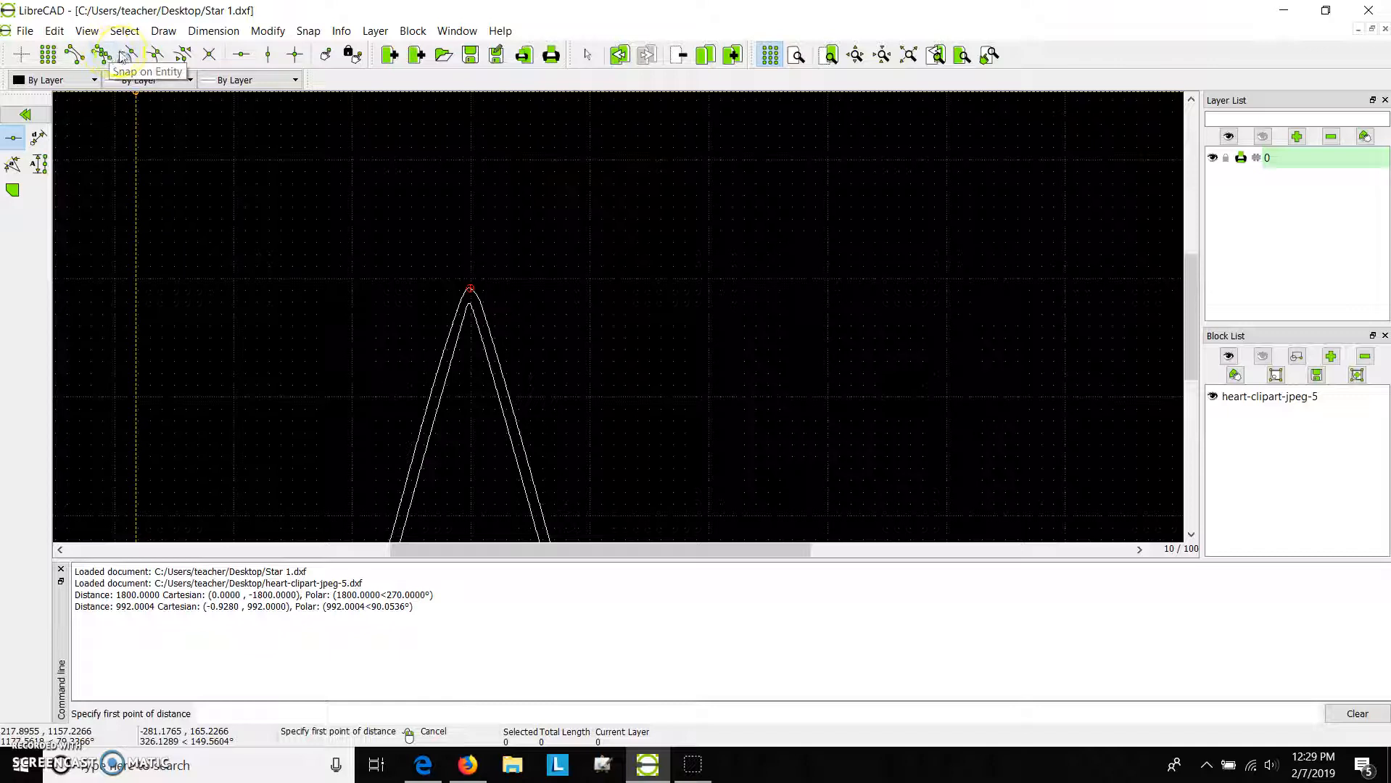
scroll(475, 293, up, 3)
scroll(484, 287, up, 5)
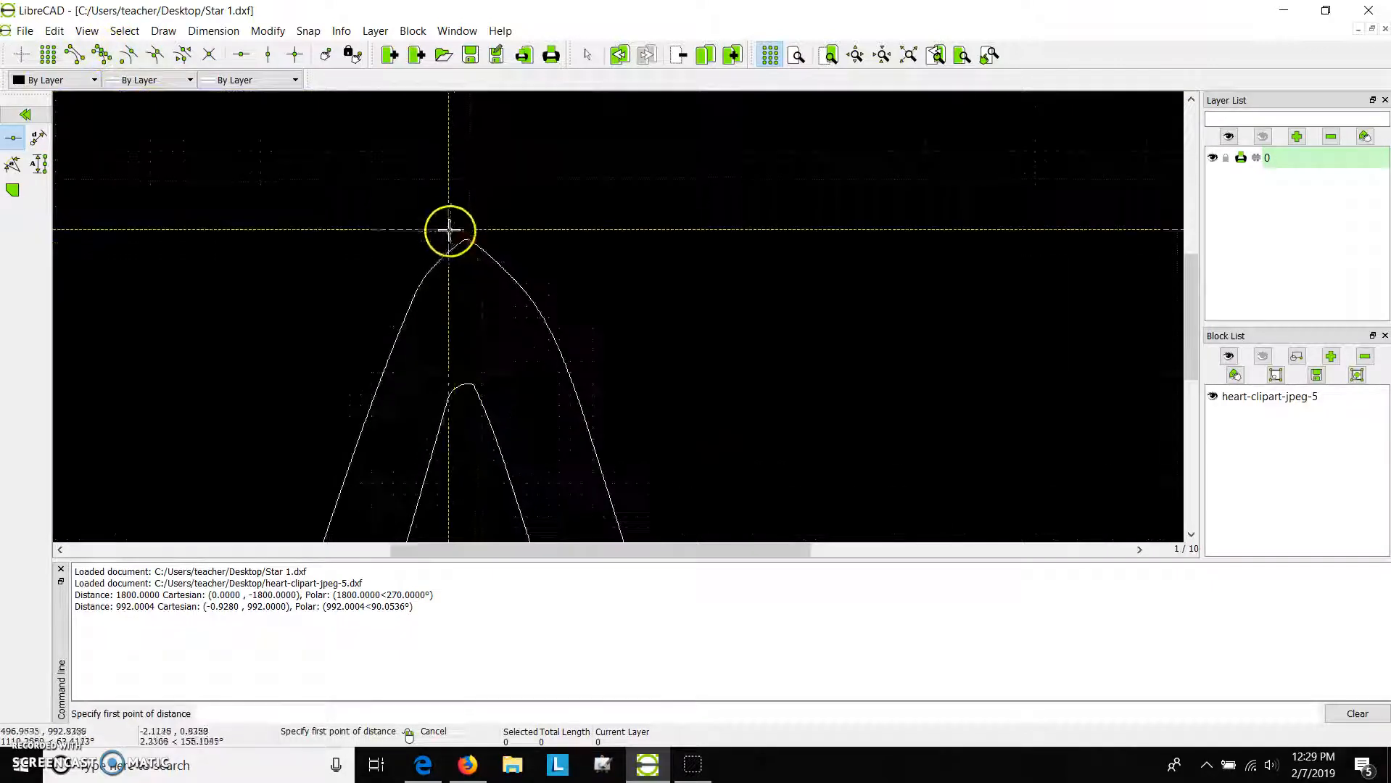
click(482, 245)
Step: Finish the star's height measurement at its bottom tip and enlarge the text of the command history
scroll(507, 356, down, 5)
scroll(515, 414, down, 5)
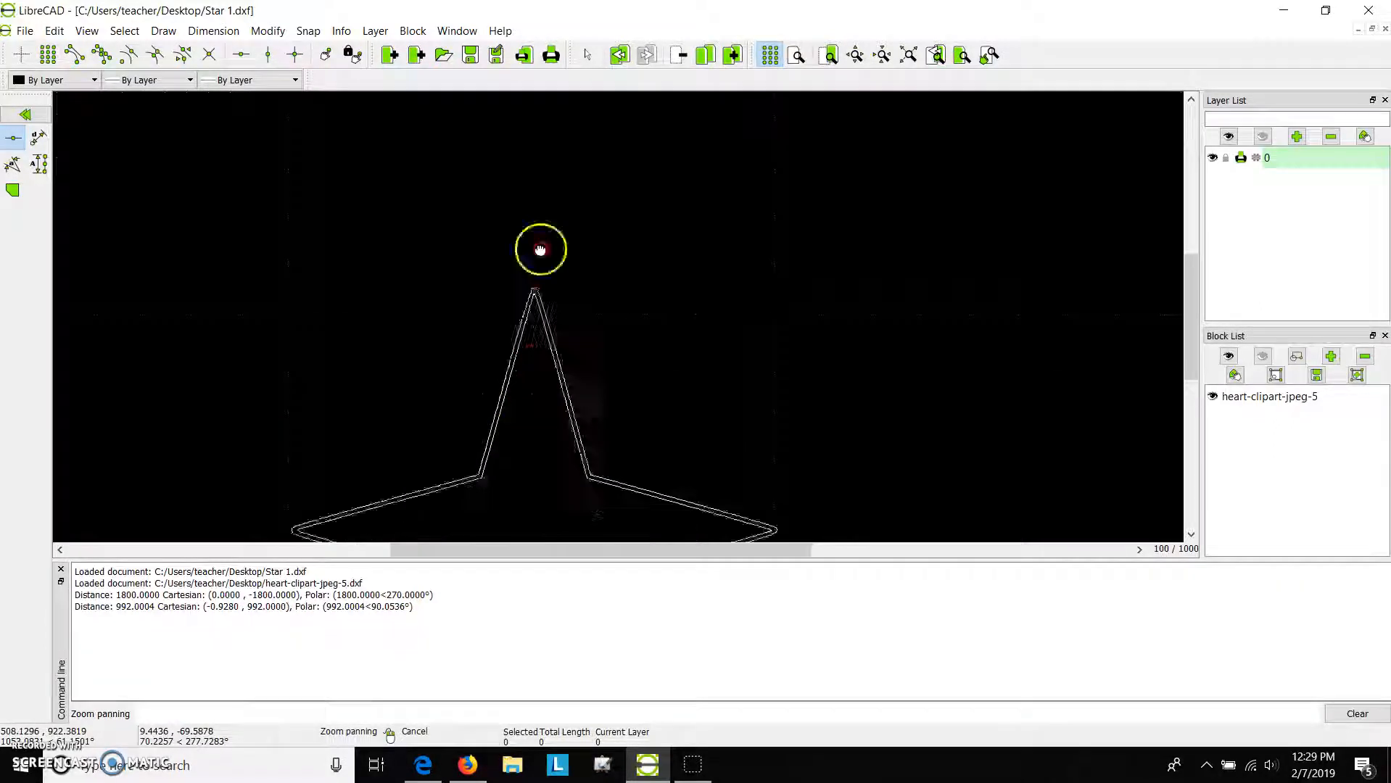
scroll(542, 435, up, 5)
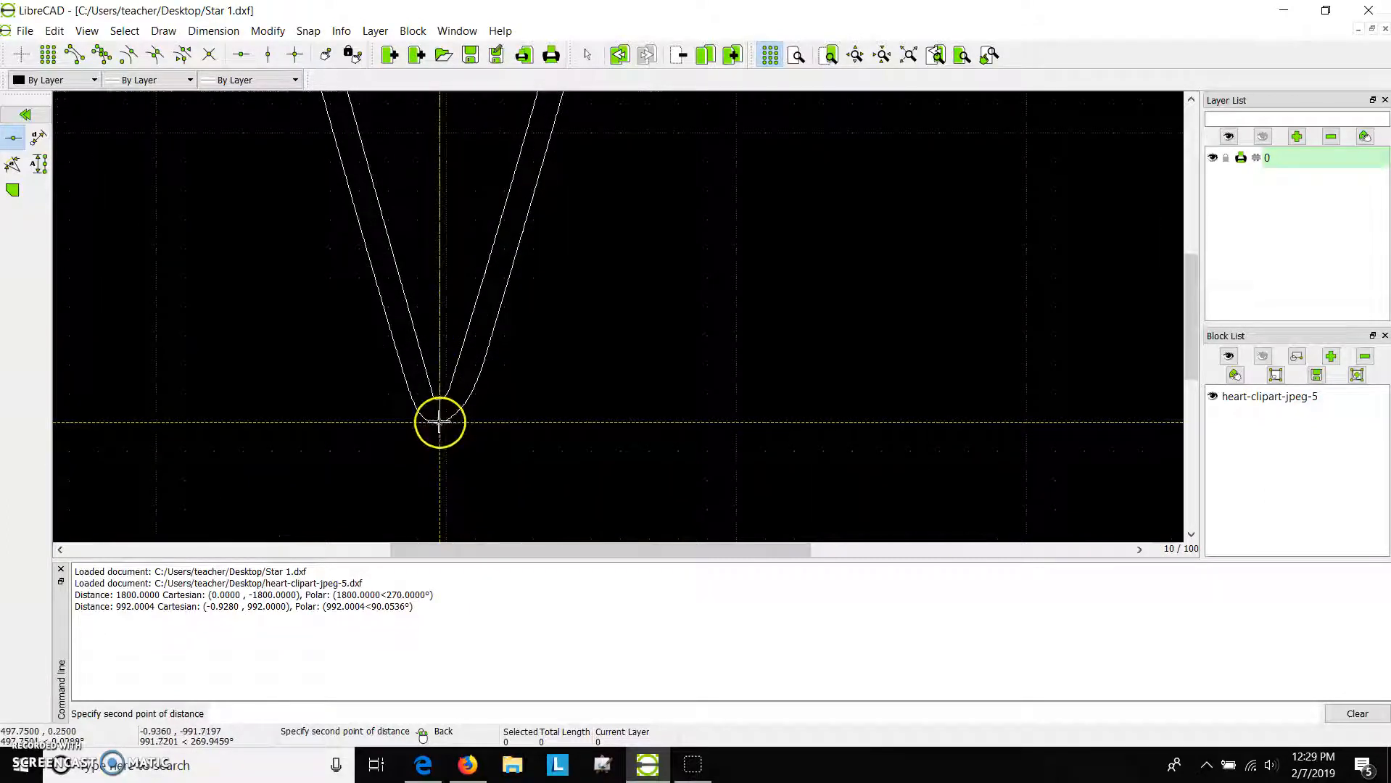
click(439, 423)
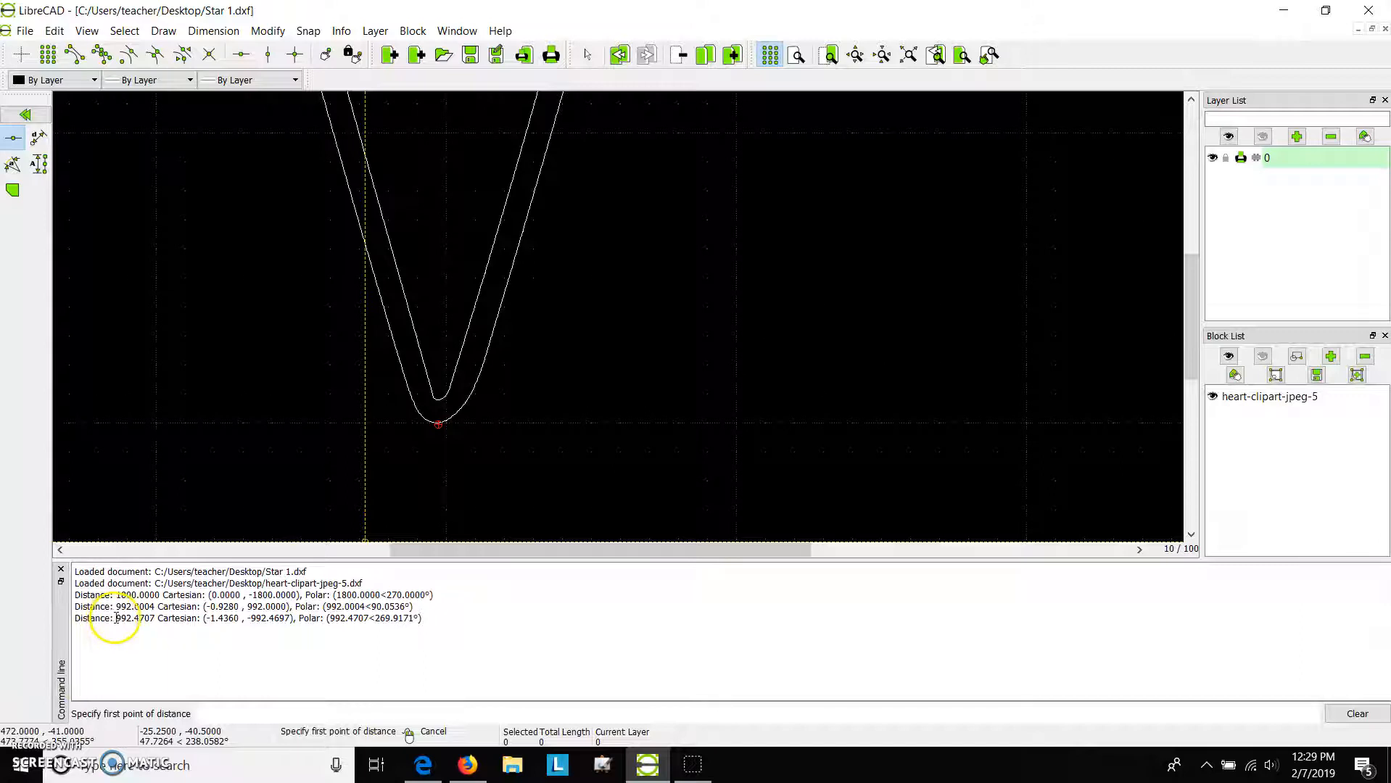
ctrl+scroll(186, 633, up, 5)
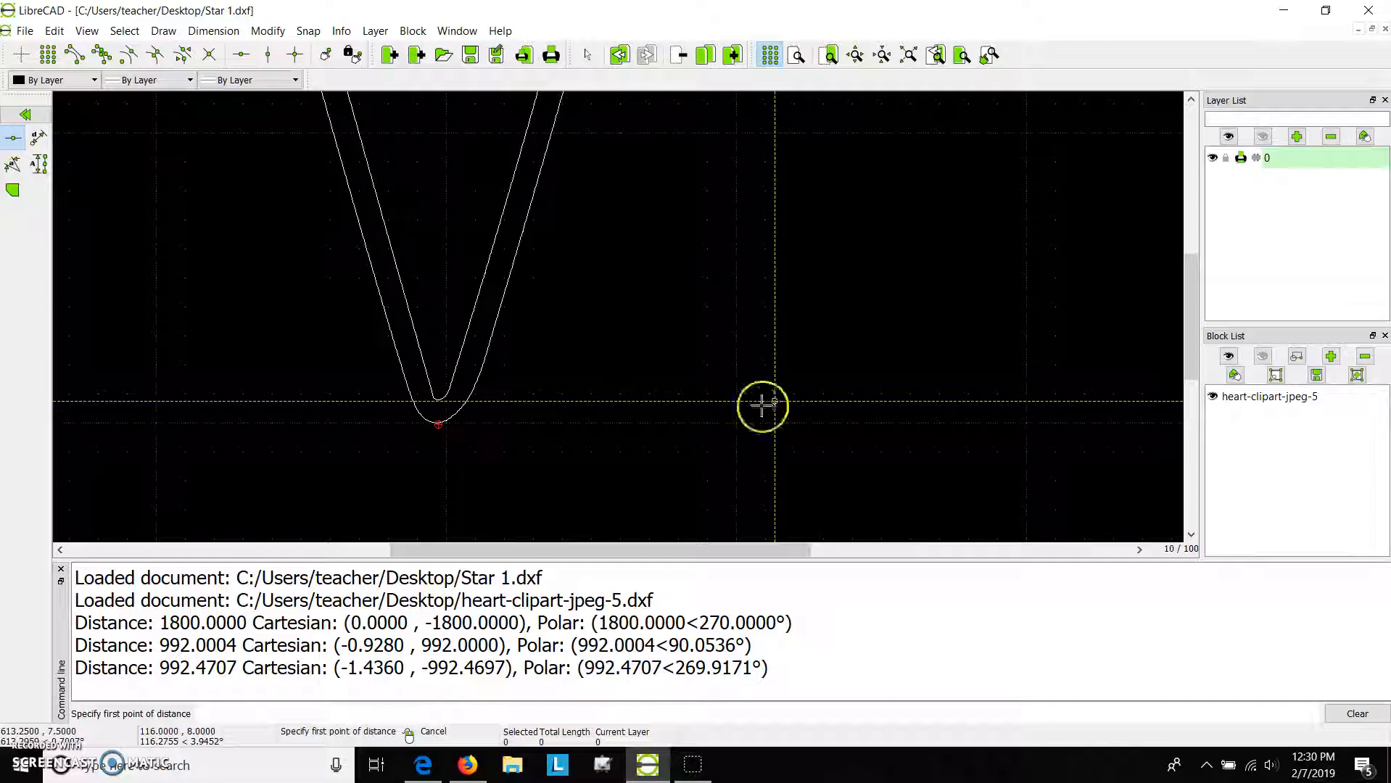
Step: Begin a second distance measurement at the top of the heart's right lobe
scroll(962, 339, down, 5)
mouse_move(962, 339)
middle_down()
mouse_move(364, 559)
mouse_move(171, 653)
middle_up()
scroll(832, 277, down, 6)
middle_drag(891, 264, 325, 476)
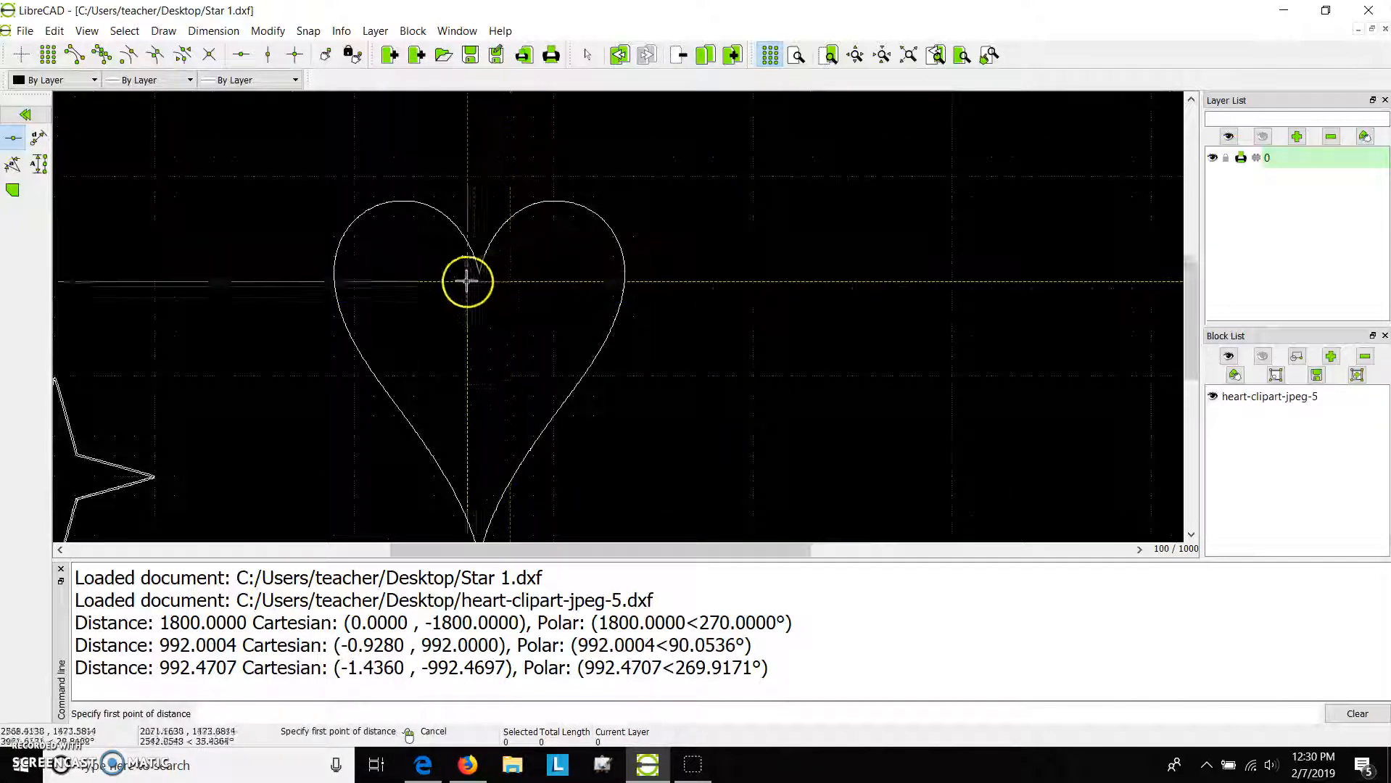
scroll(475, 276, up, 5)
scroll(510, 250, down, 6)
scroll(541, 211, up, 5)
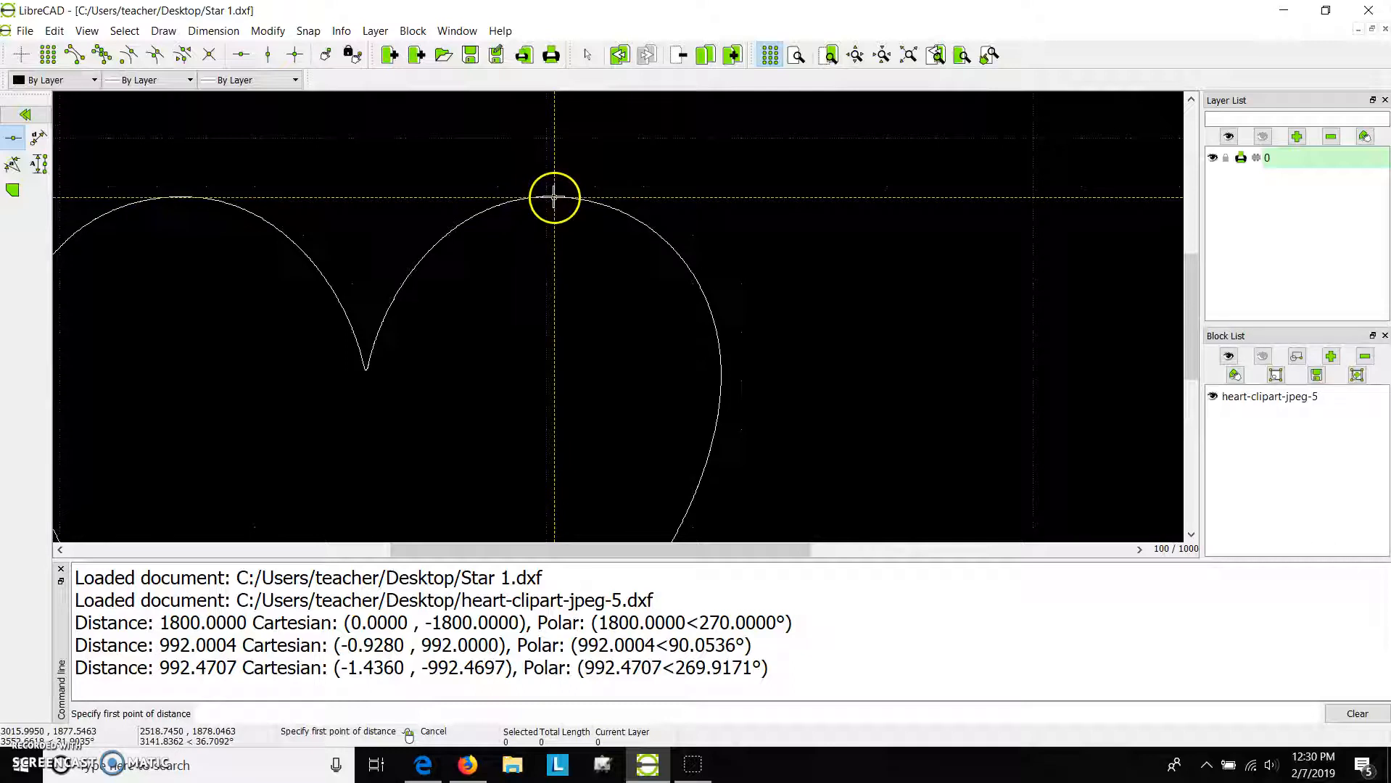
click(554, 196)
scroll(554, 195, up, 6)
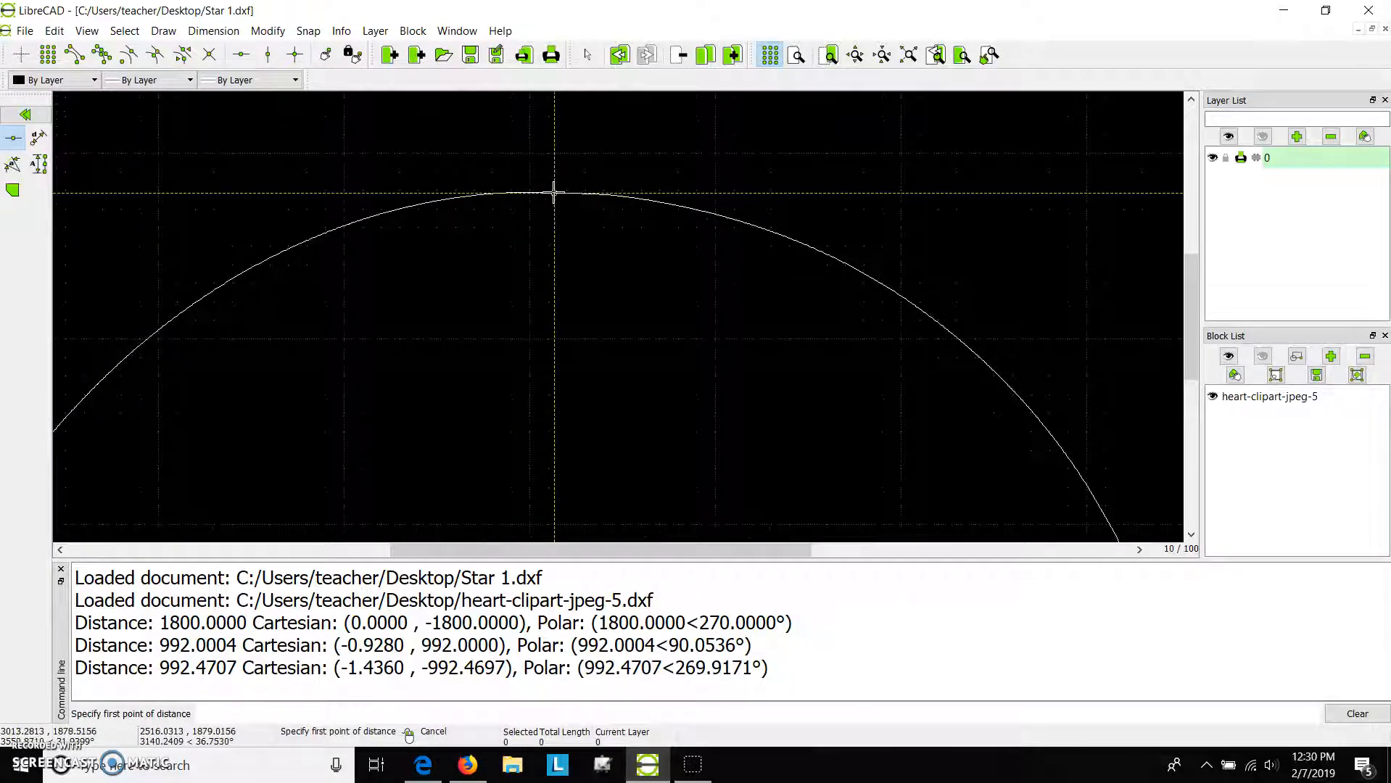
Step: Restrict the measurement to vertical and finish the heart's height measurement level with its bottom tip
scroll(553, 259, down, 8)
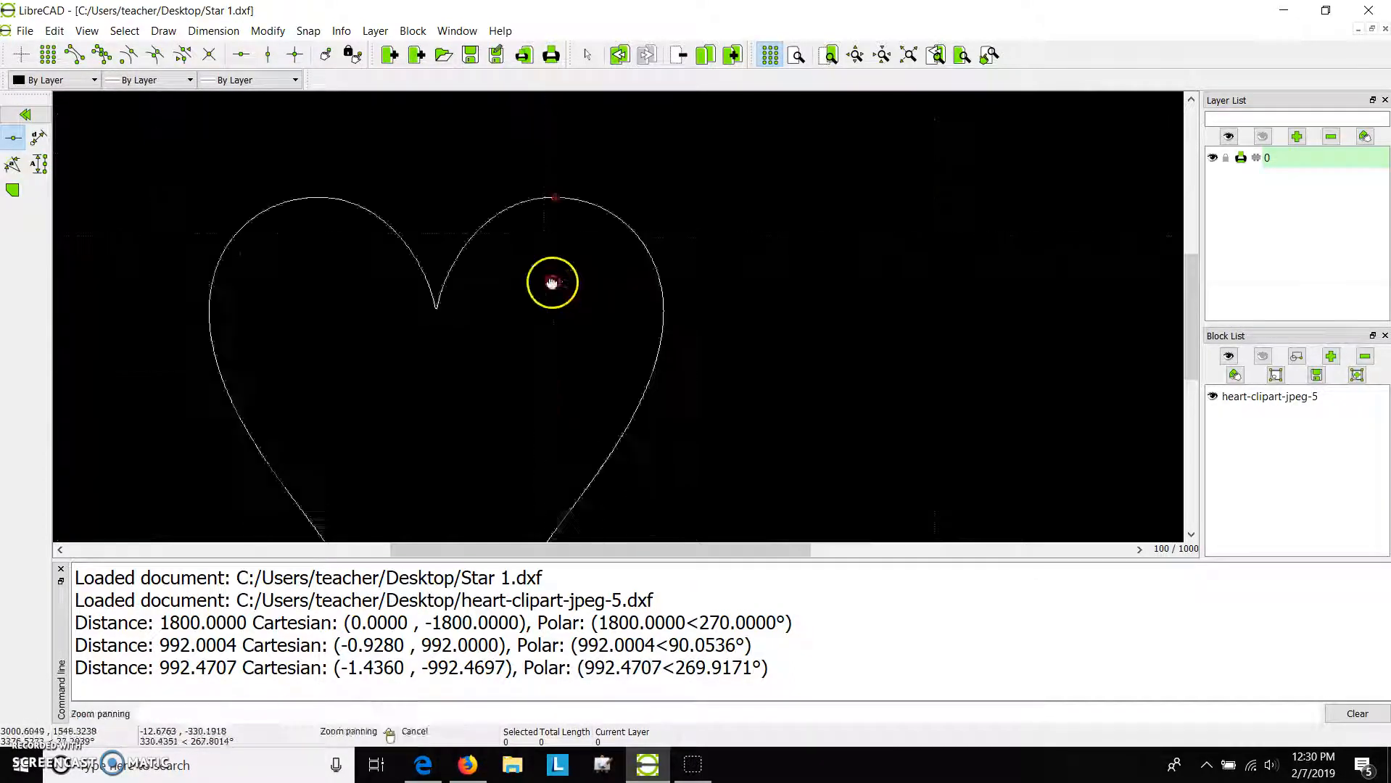
scroll(533, 381, down, 2)
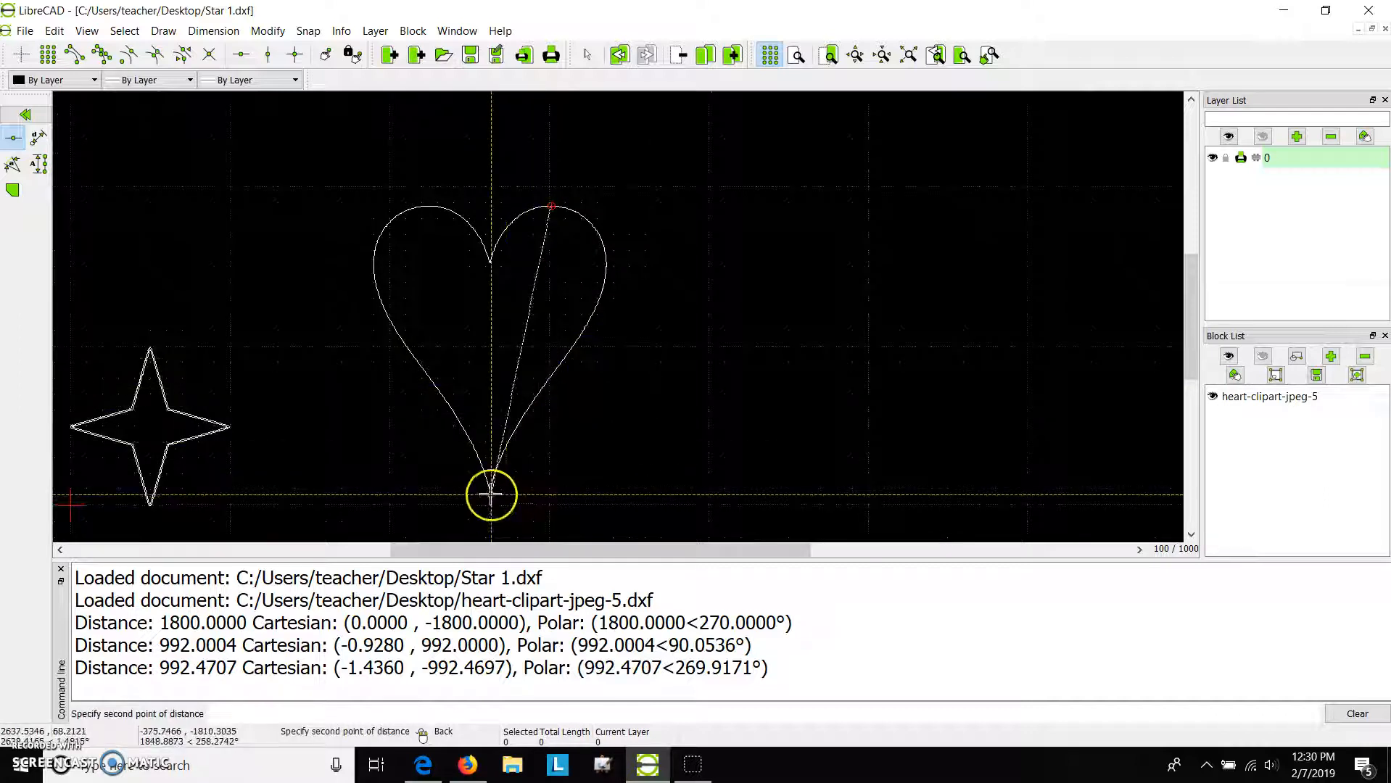
scroll(491, 494, up, 7)
scroll(491, 494, up, 3)
scroll(904, 446, down, 2)
scroll(905, 446, down, 4)
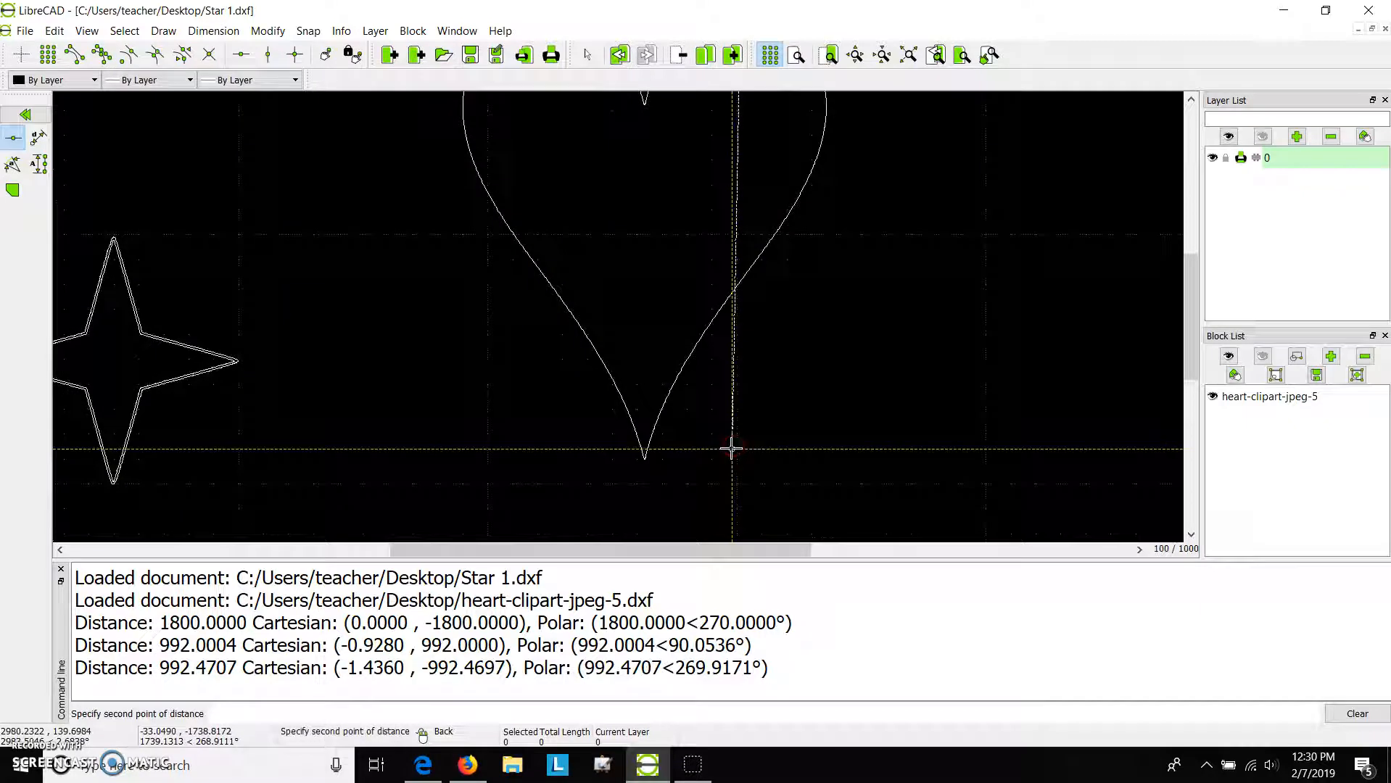
scroll(731, 440, down, 1)
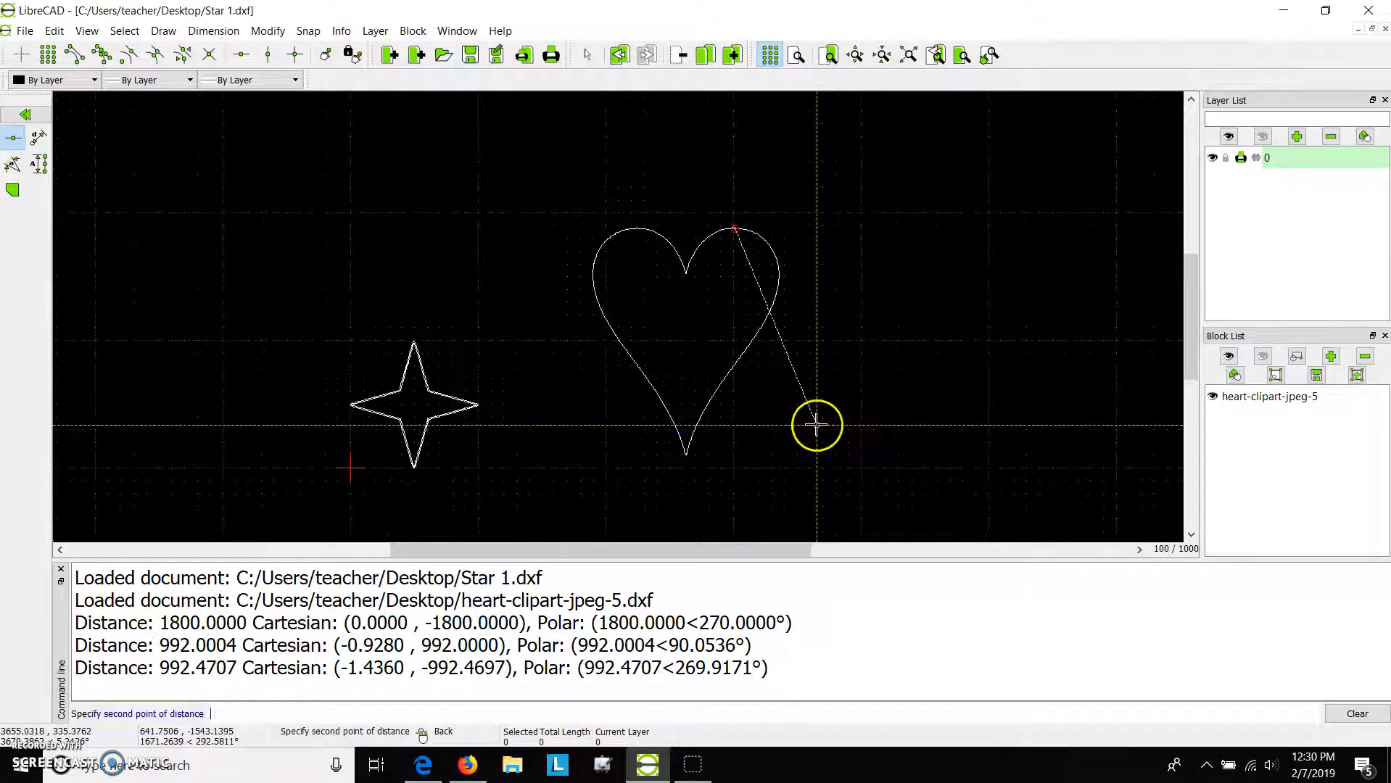
scroll(739, 443, up, 3)
scroll(739, 443, down, 3)
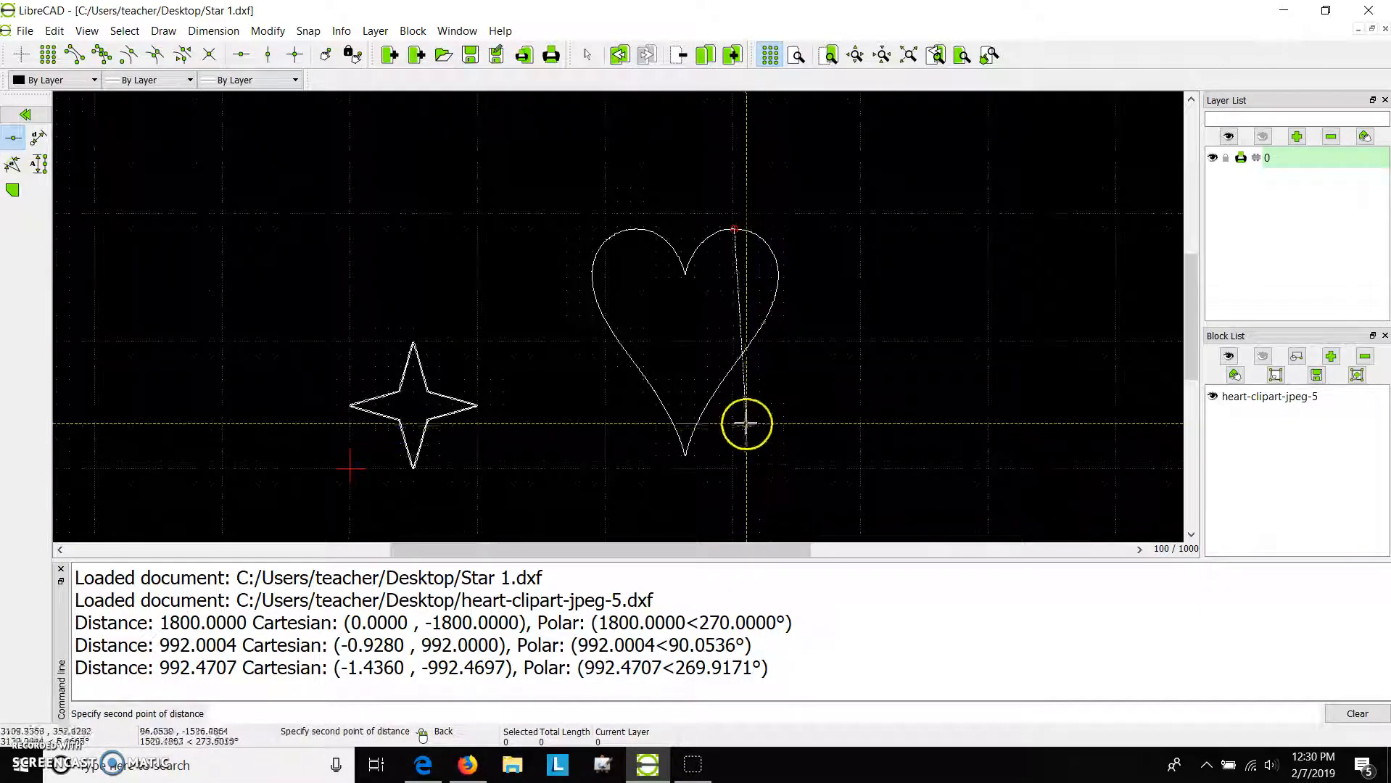
click(268, 56)
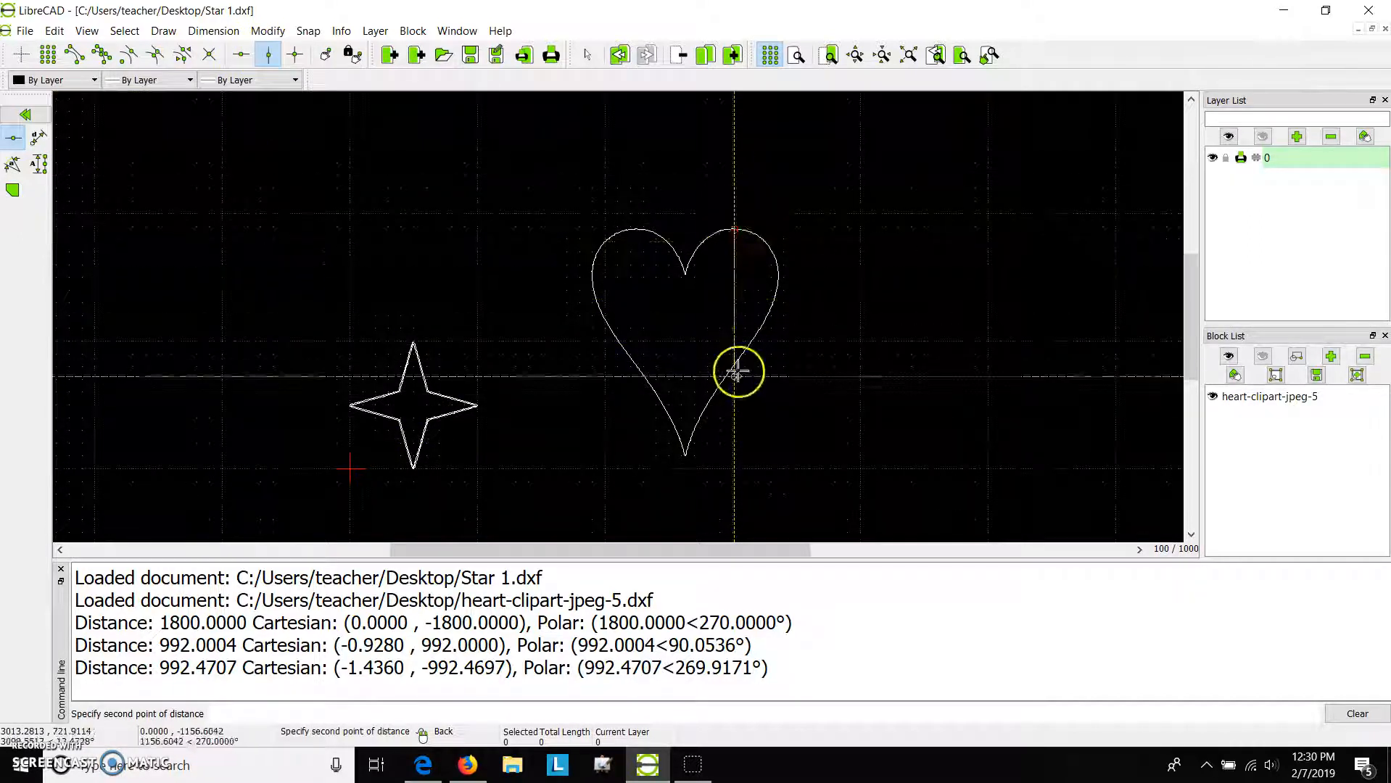
scroll(740, 442, up, 5)
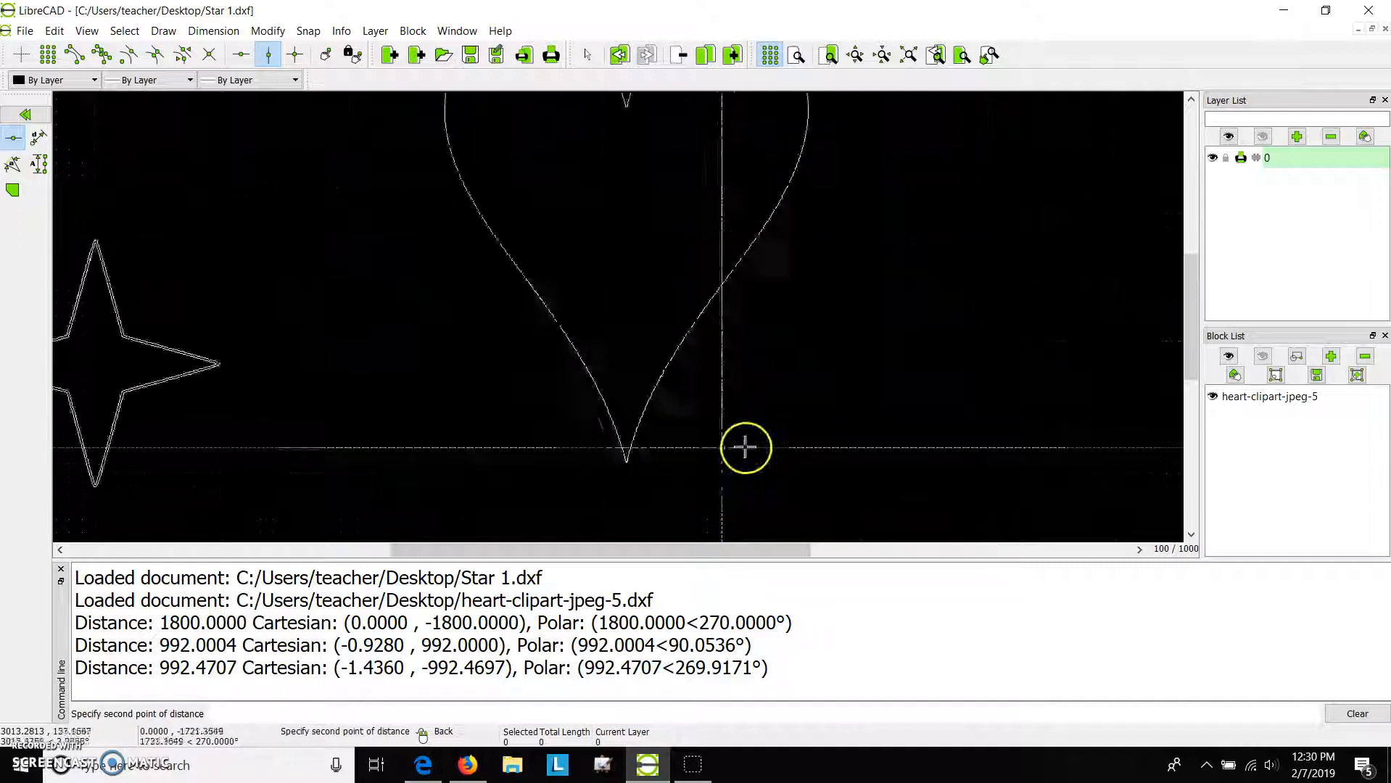
click(744, 492)
click(148, 714)
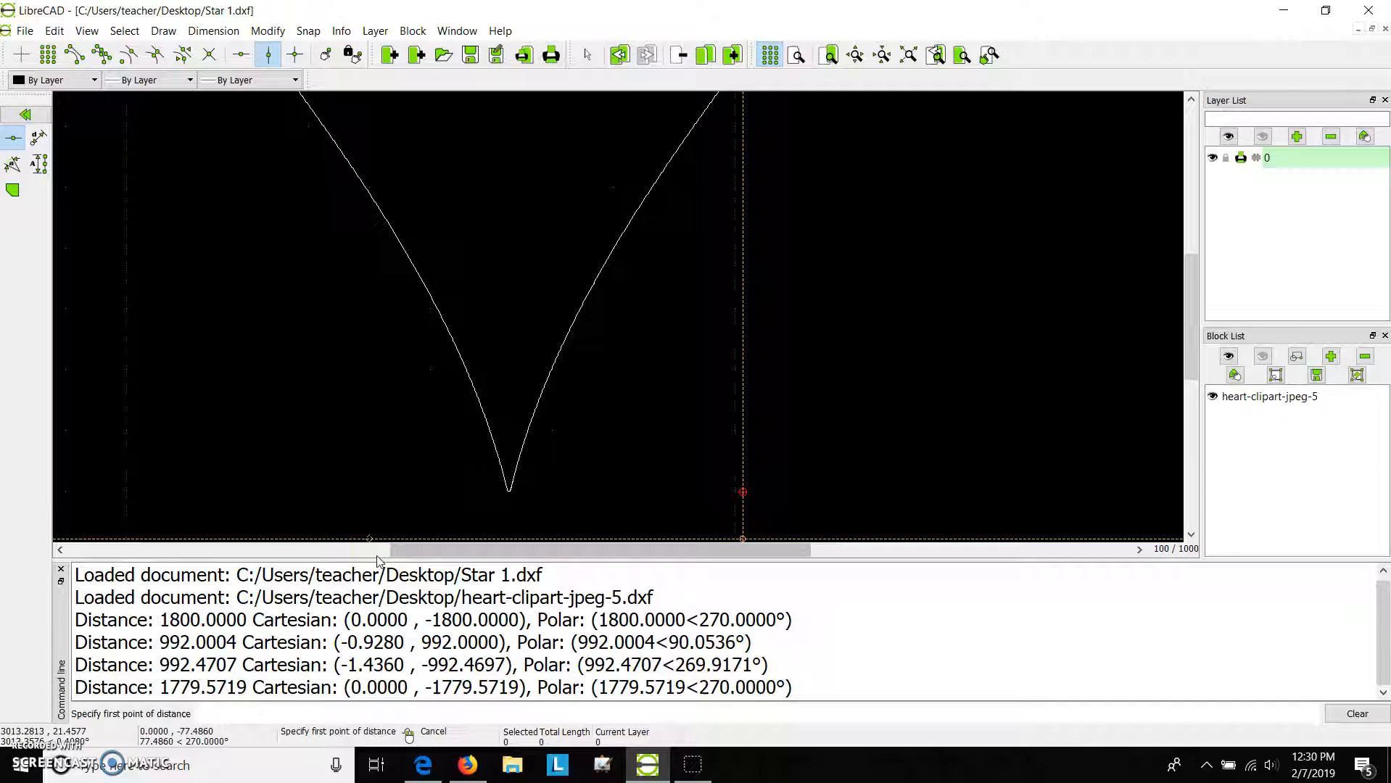
Step: Search the computer for "calc" and switch to the Calculator app
click(251, 768)
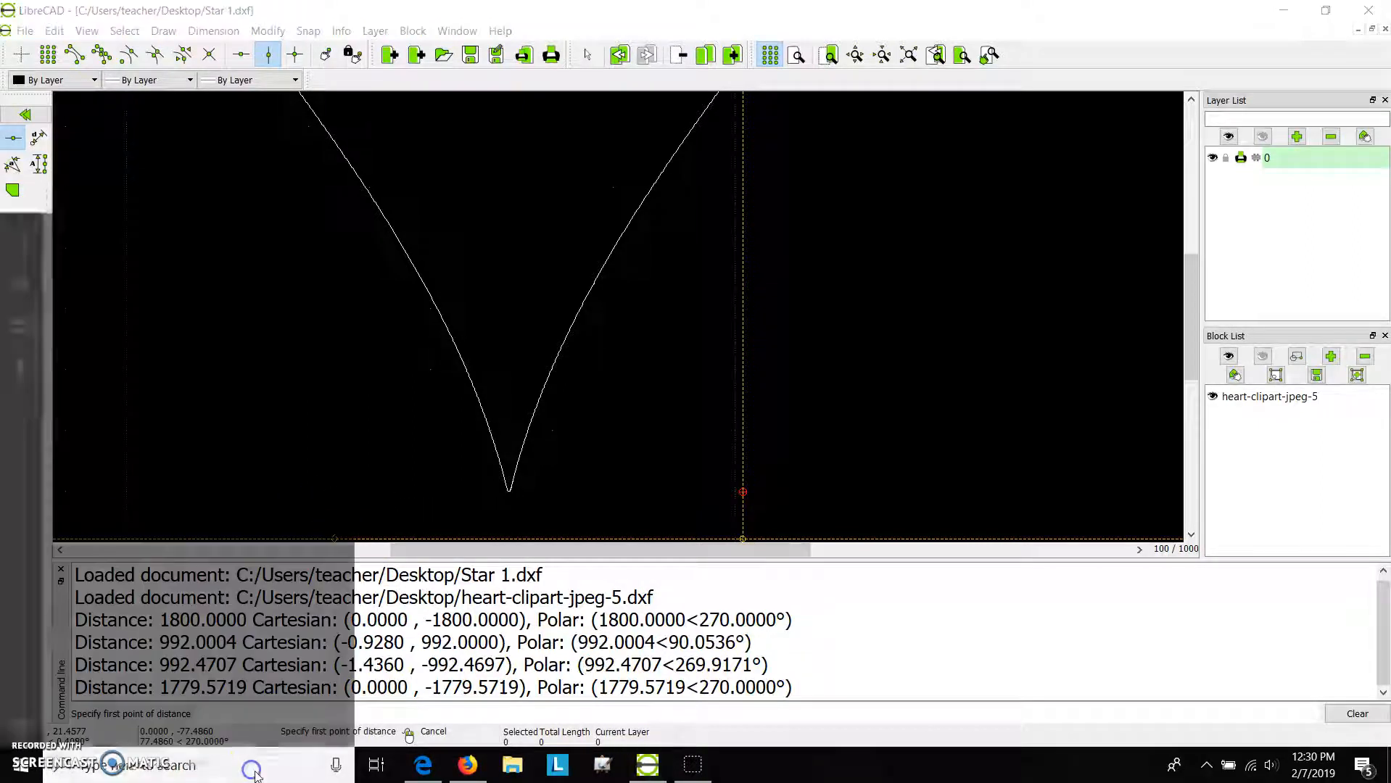
text(calc)
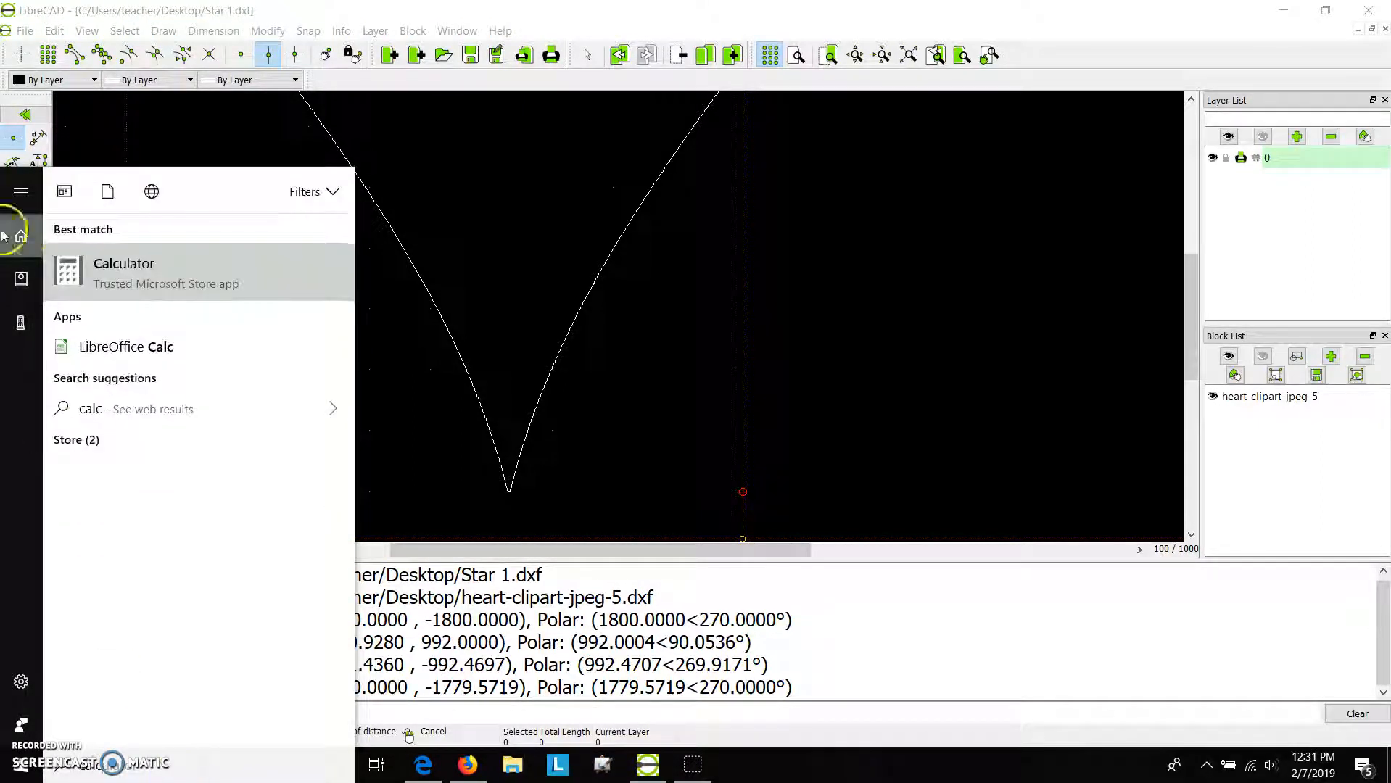
click(93, 267)
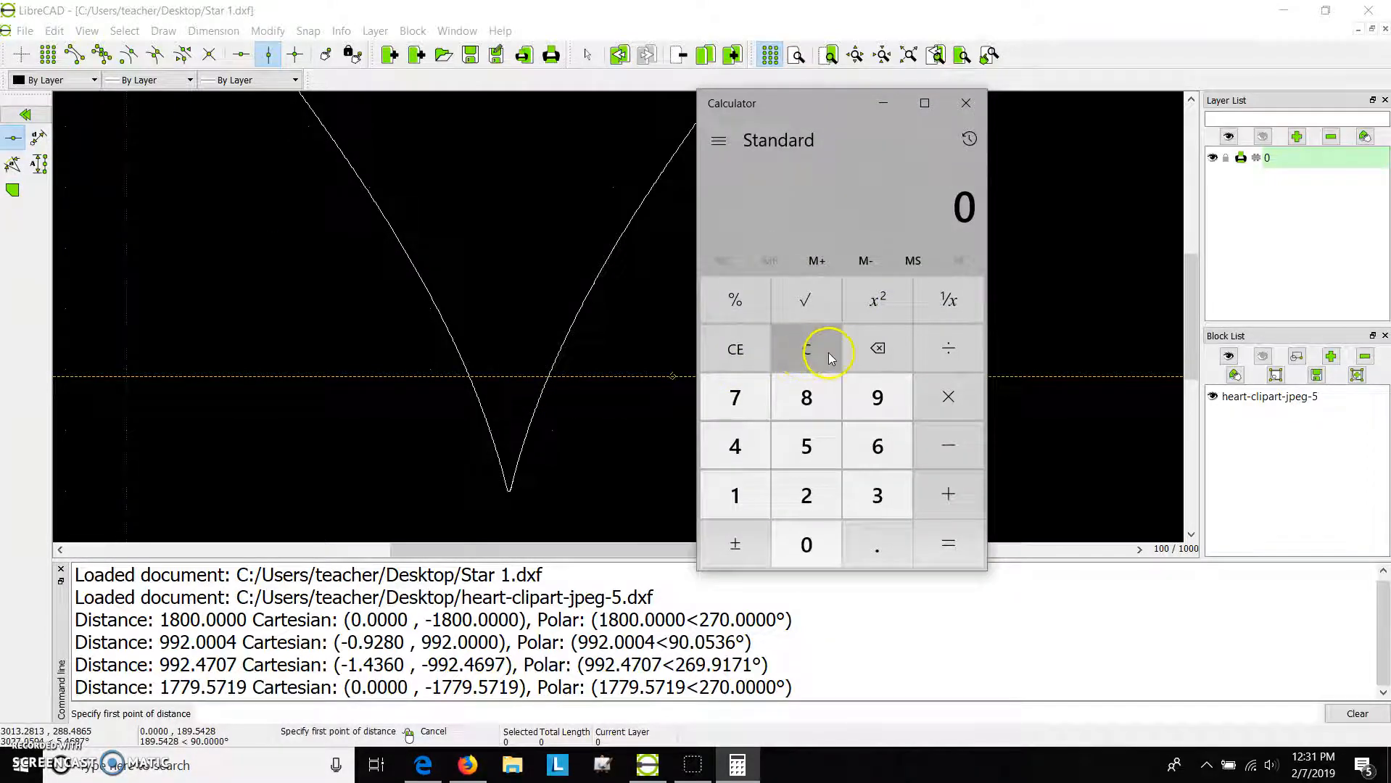
Step: Divide the star's height by the heart's height, 992.5 ÷ 1779.6, to get the scale factor, and close the calculator
click(877, 399)
click(876, 398)
click(822, 516)
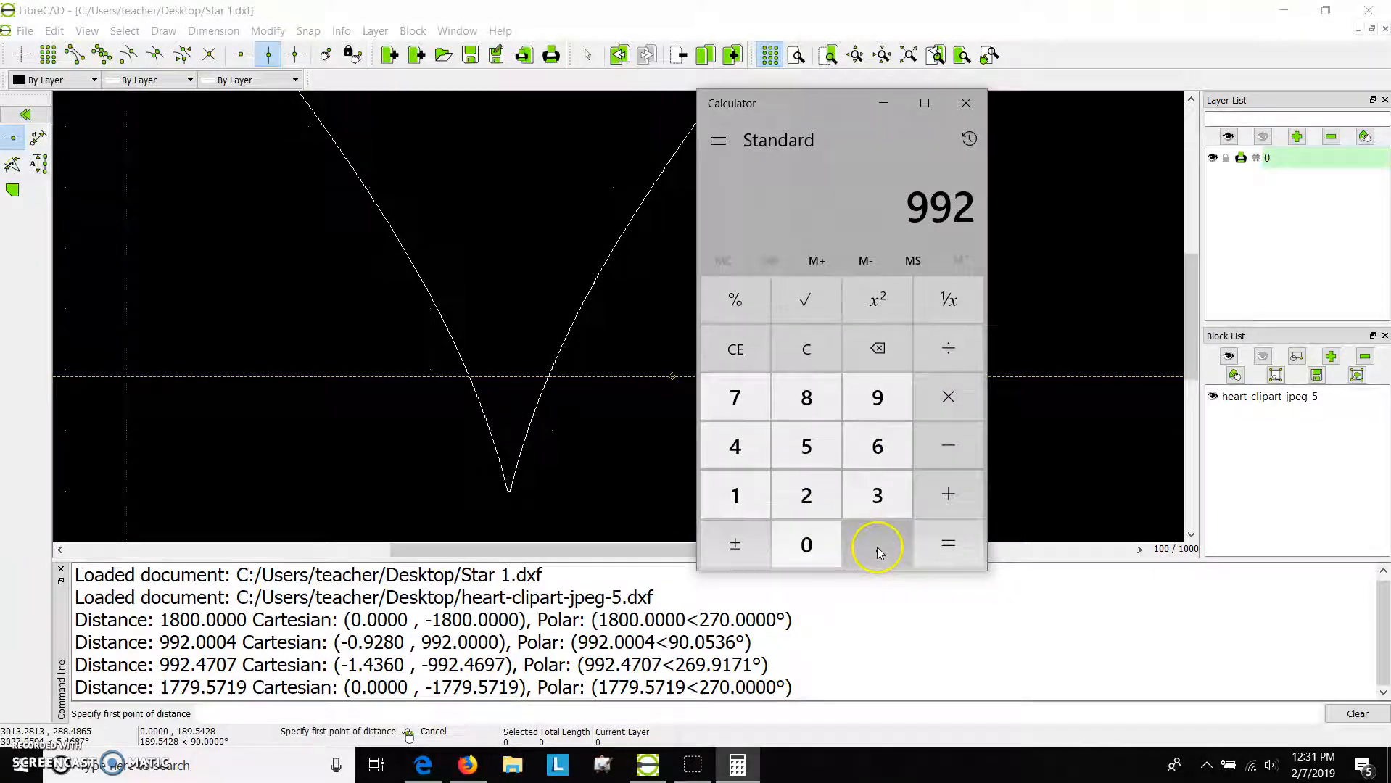
click(878, 551)
click(809, 446)
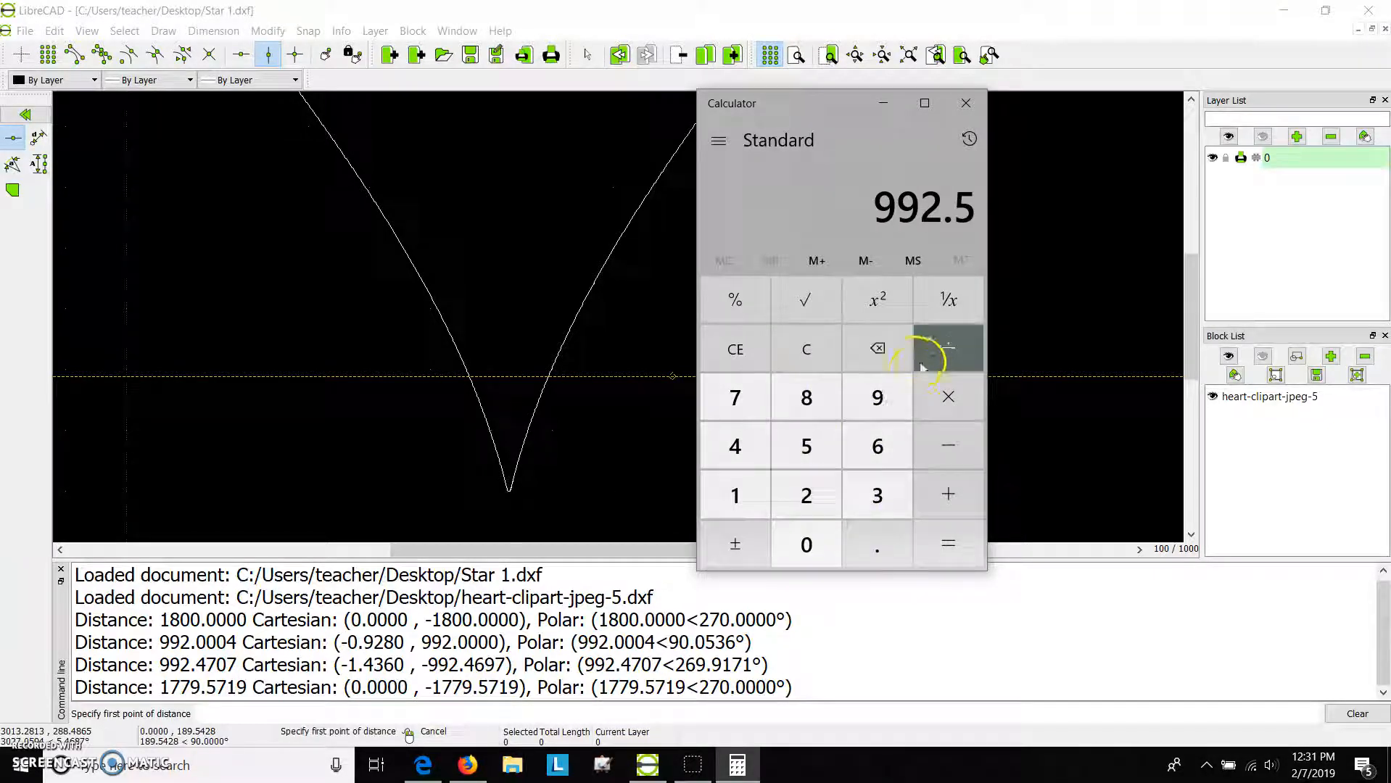
click(949, 353)
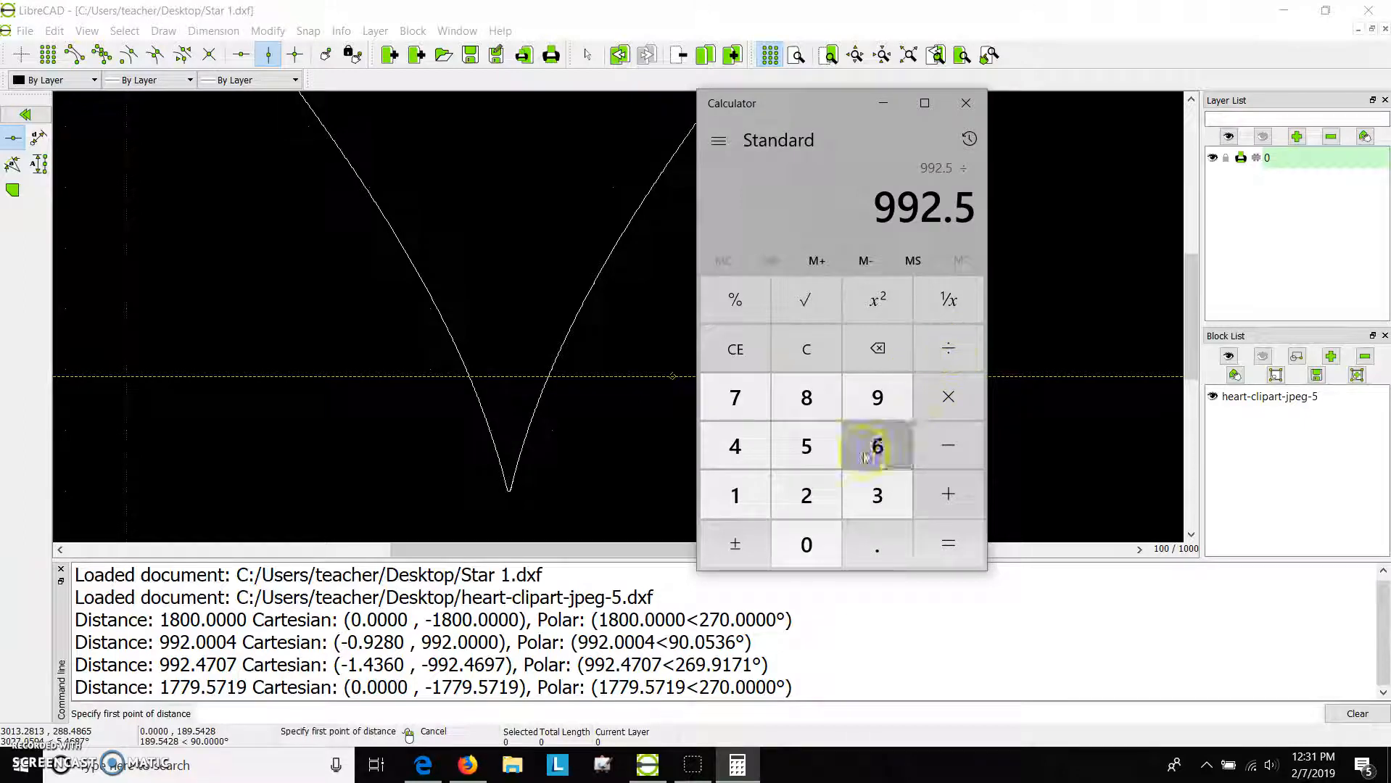
click(742, 500)
click(738, 406)
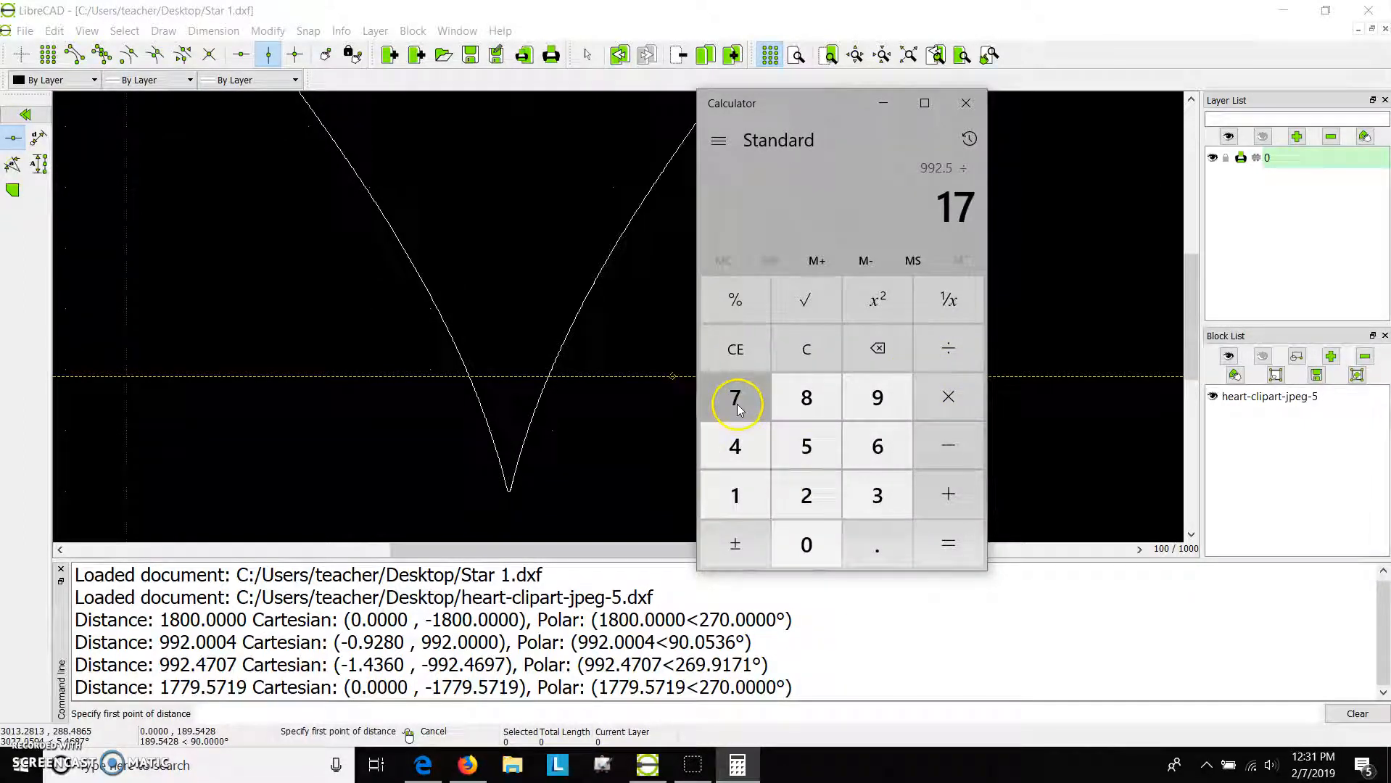
click(737, 405)
click(877, 399)
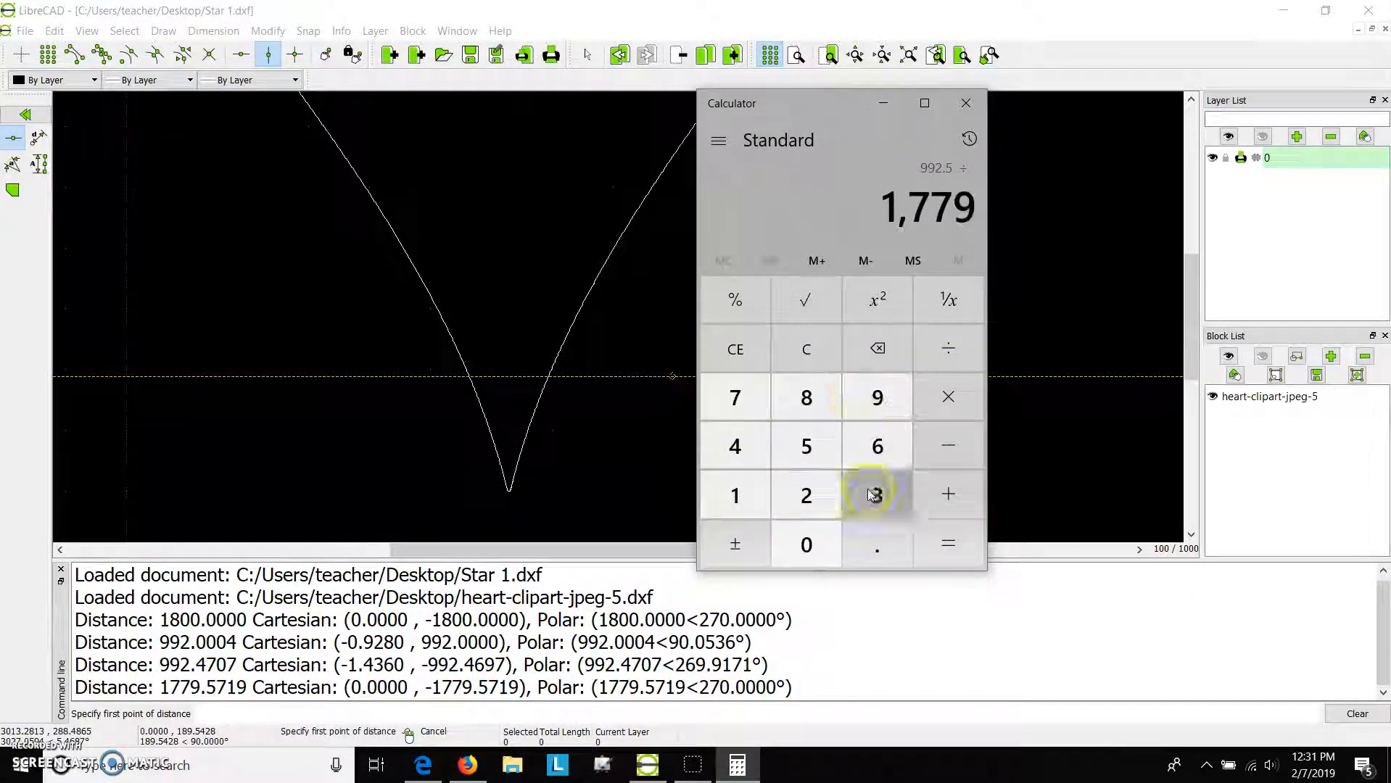
click(877, 549)
click(877, 446)
click(949, 544)
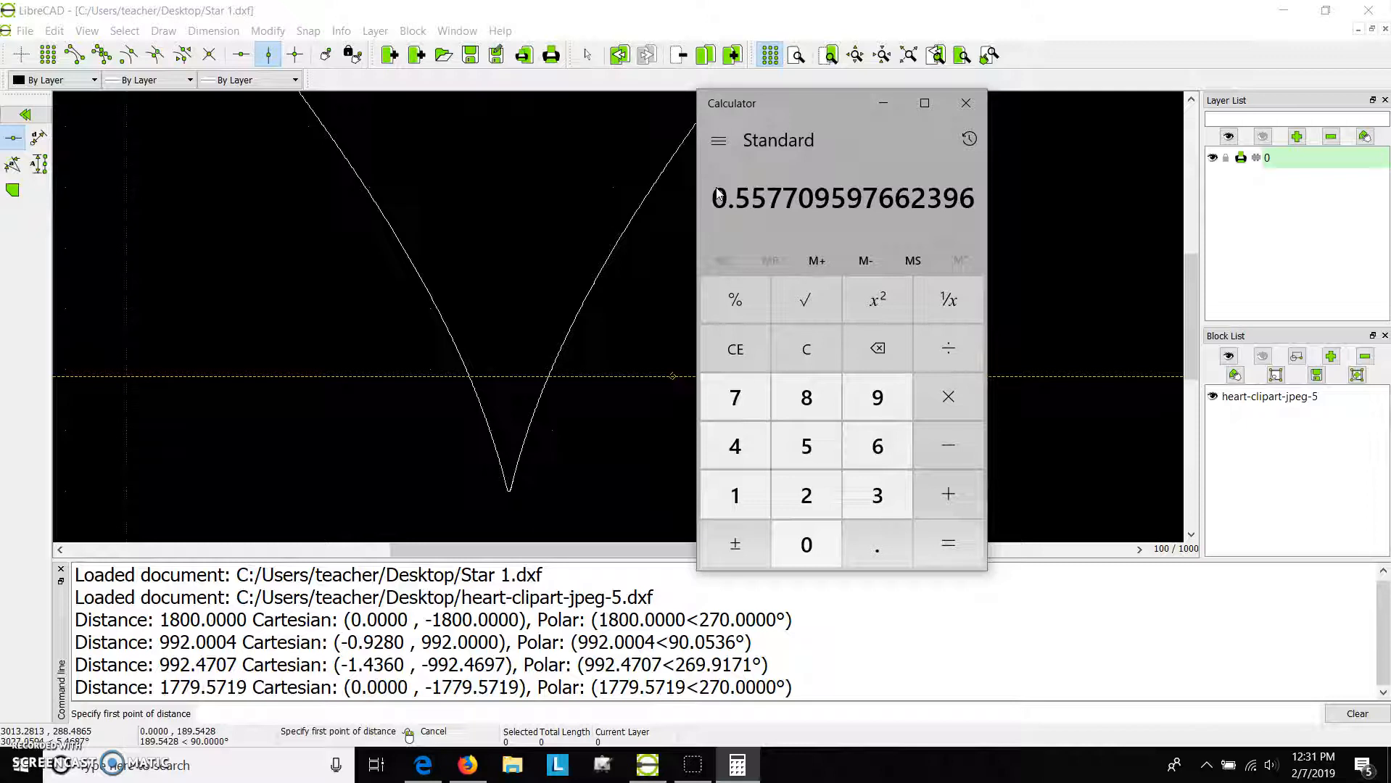
click(965, 103)
Step: End the distance measurement command with both the star and the heart in view
scroll(695, 431, down, 2)
scroll(683, 390, down, 3)
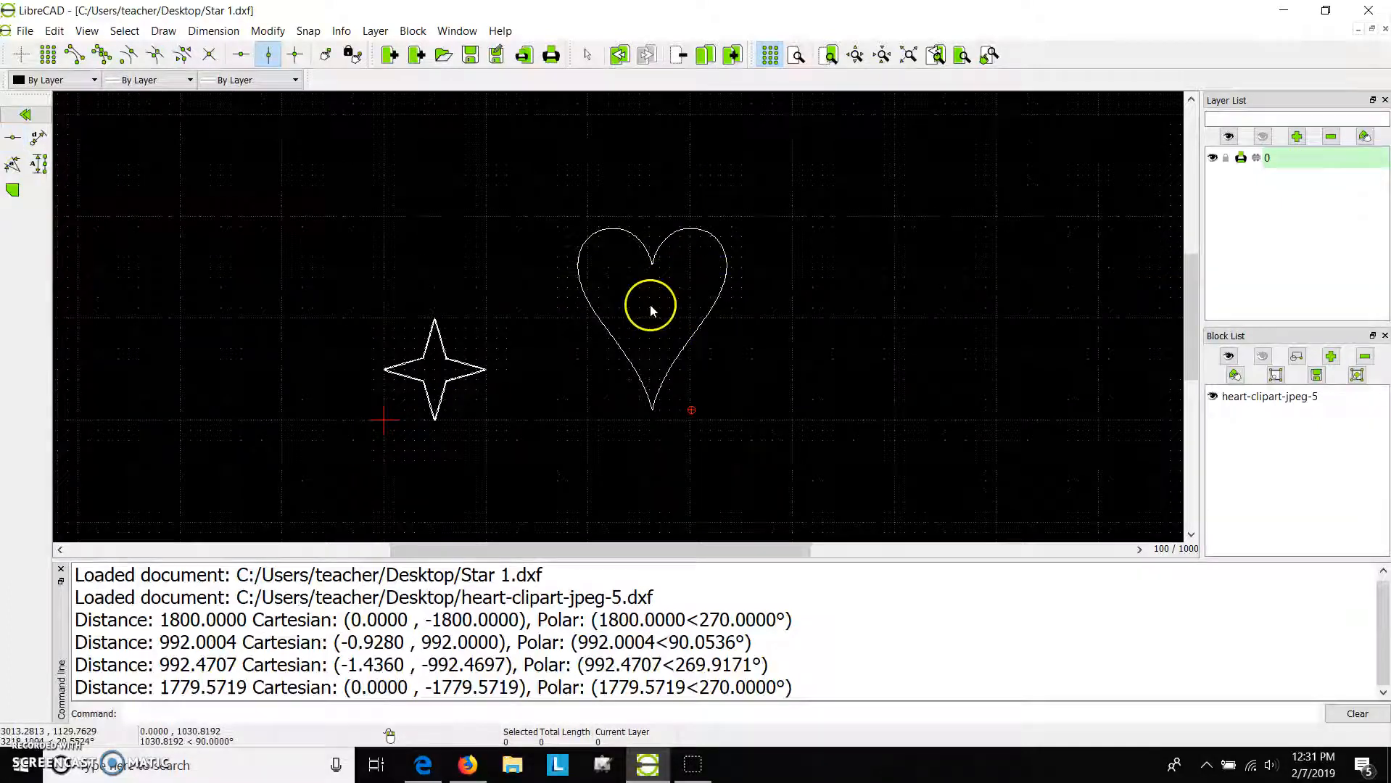
right_click(648, 310)
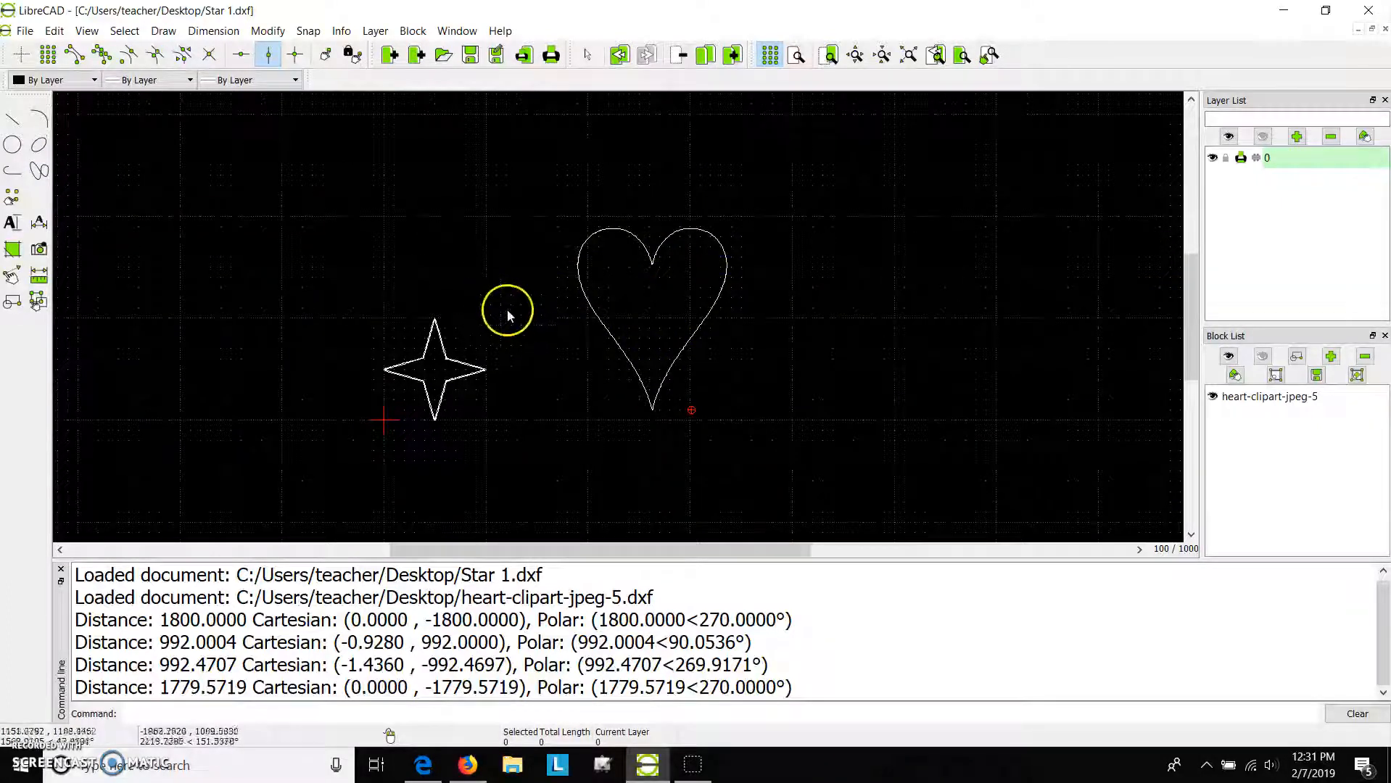
scroll(699, 368, down, 1)
scroll(699, 368, up, 1)
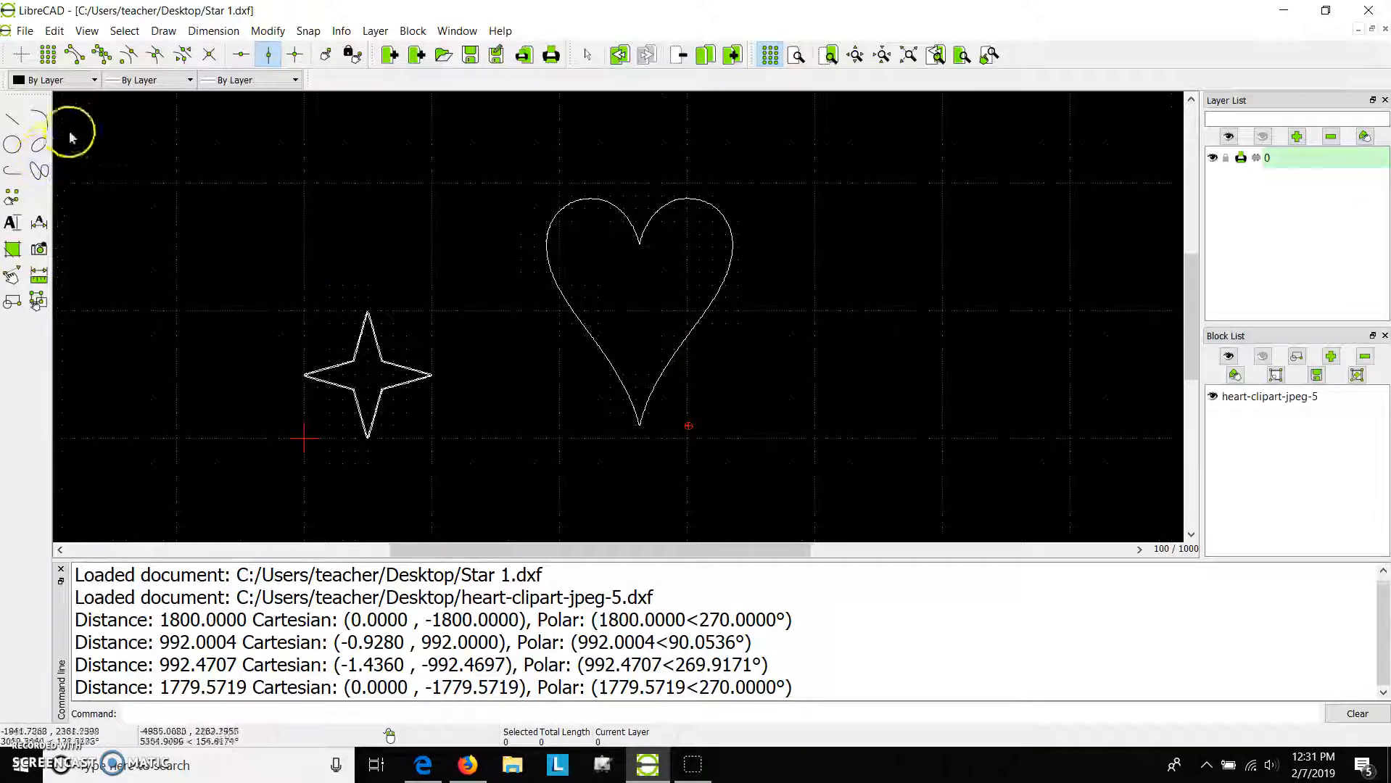
Step: Scale the whole heart isotropically by .5577 about the endpoint at its bottom tip, deleting the original
click(12, 114)
click(493, 153)
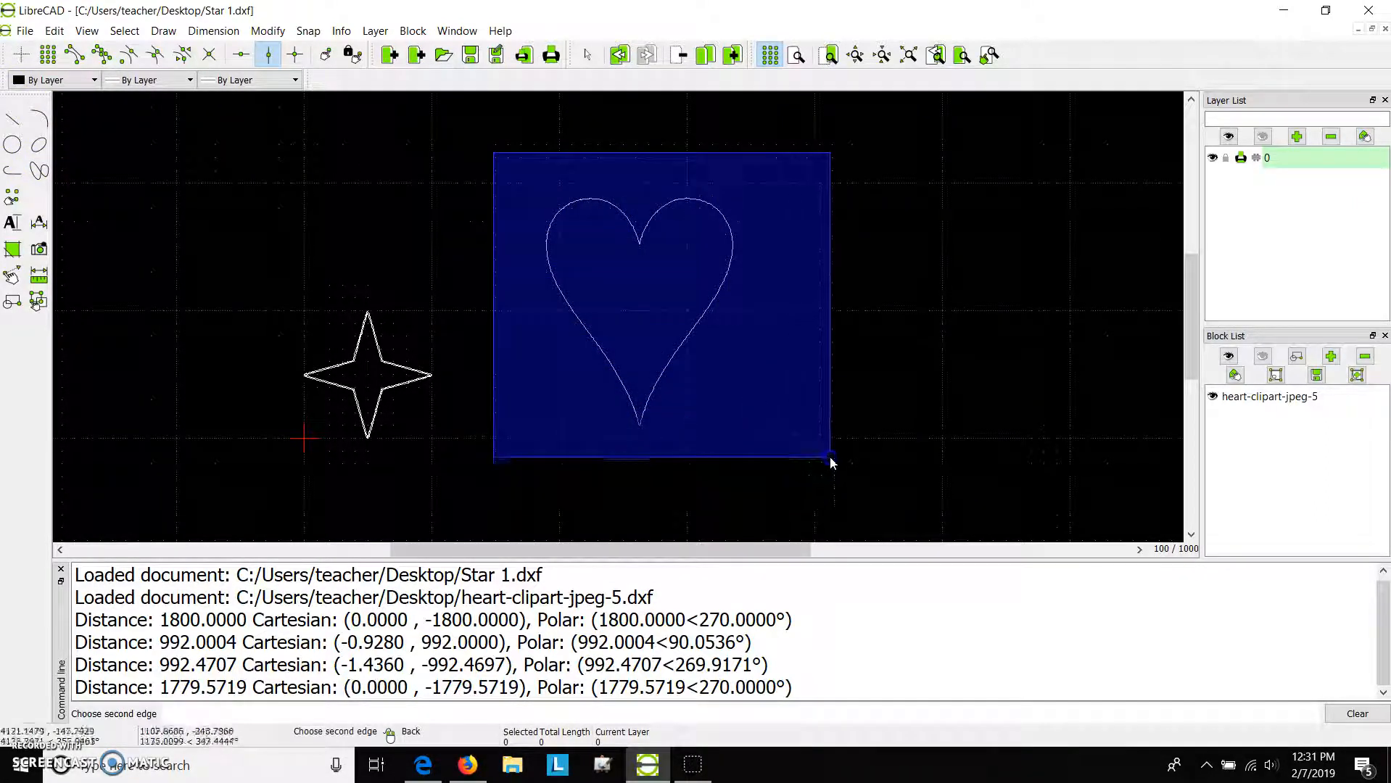
click(756, 454)
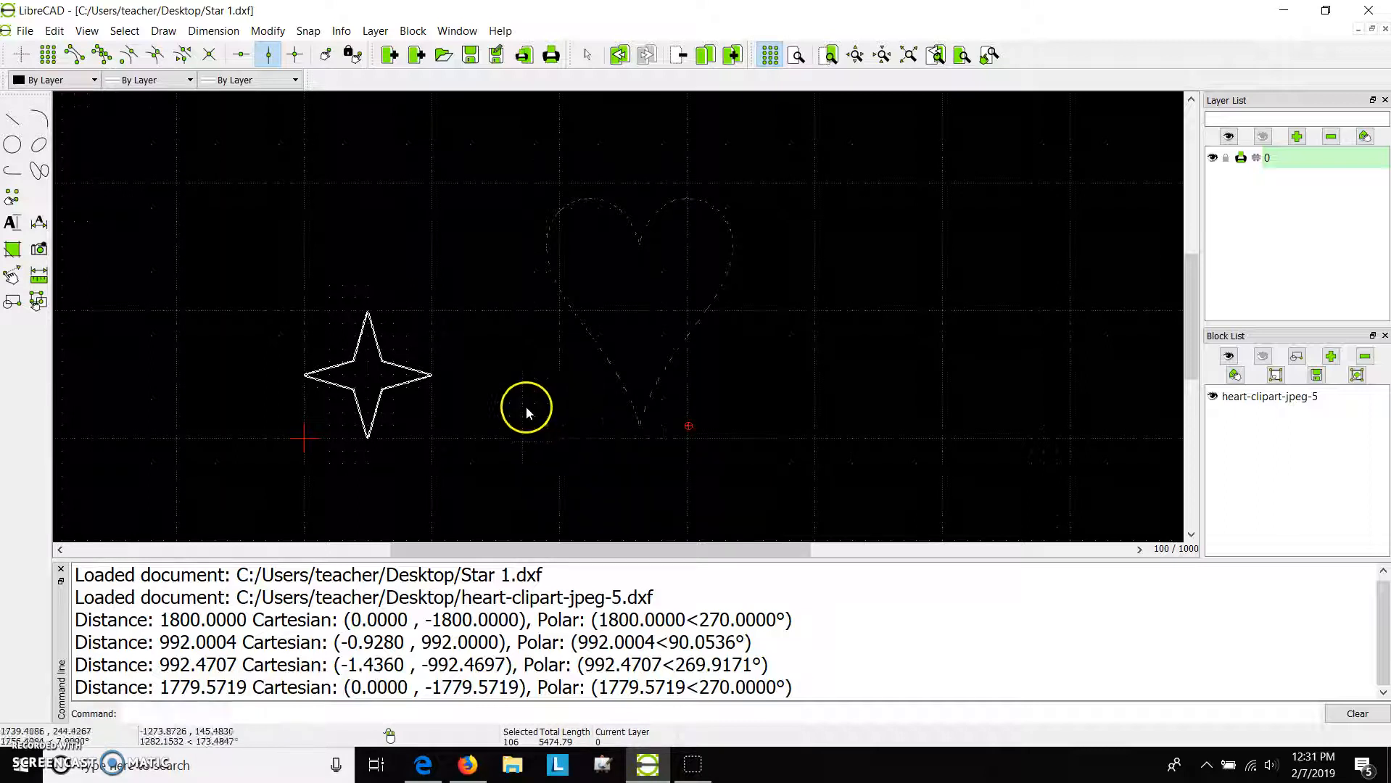
click(270, 32)
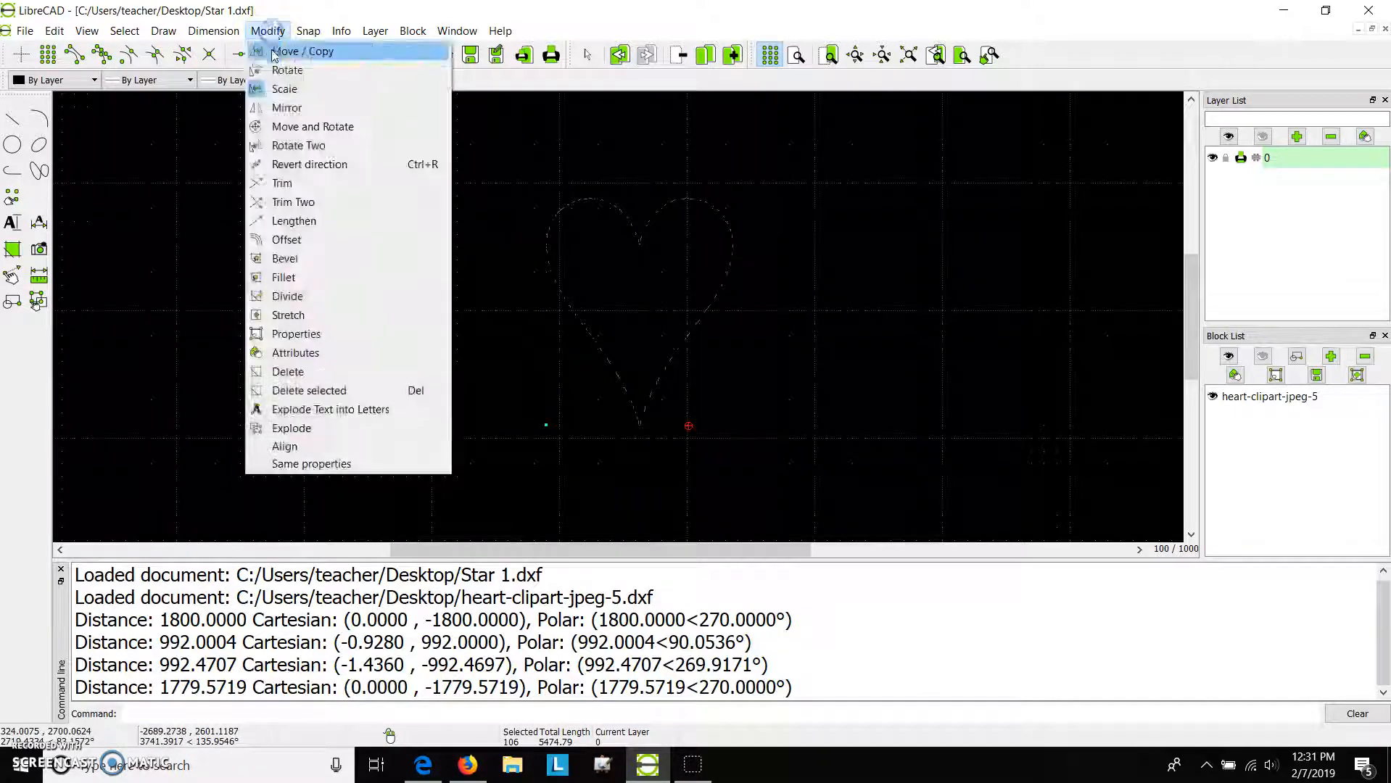
click(283, 88)
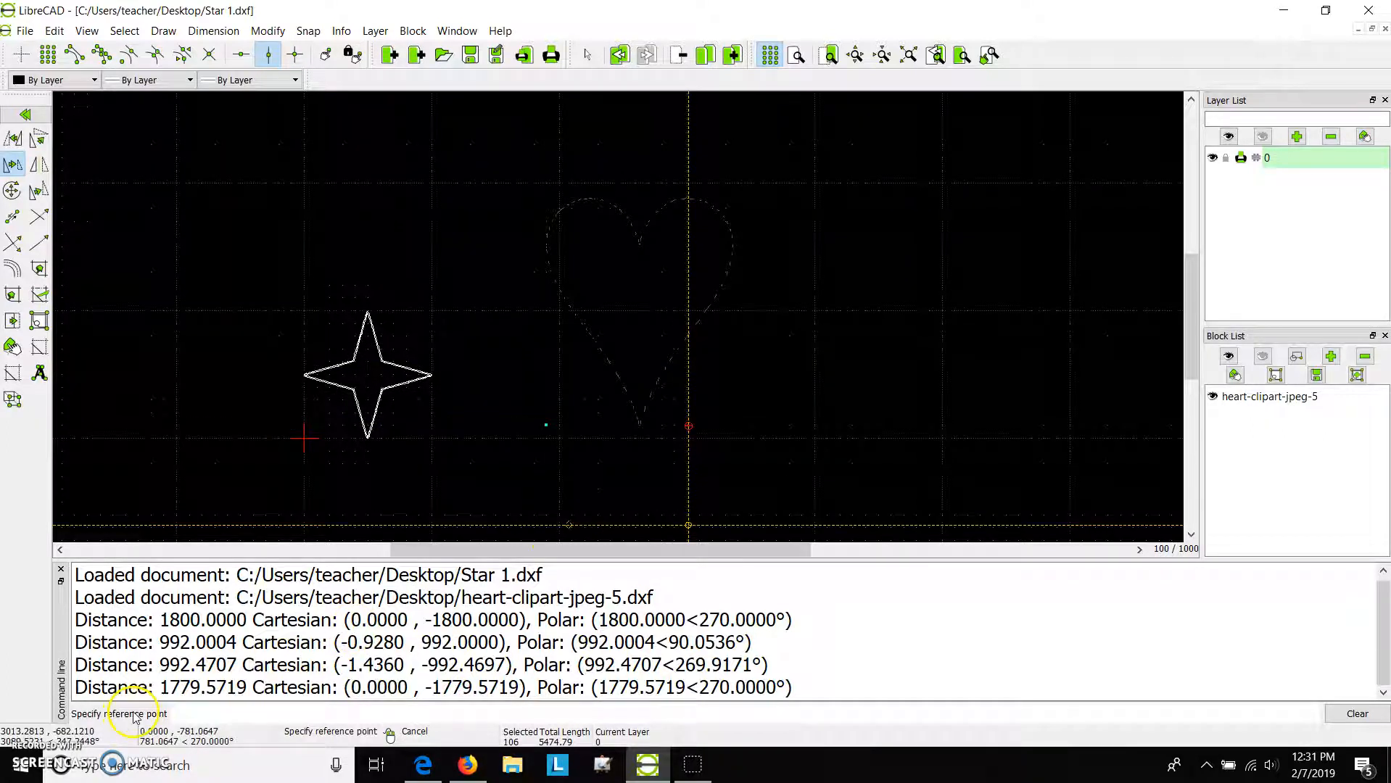
scroll(650, 422, up, 8)
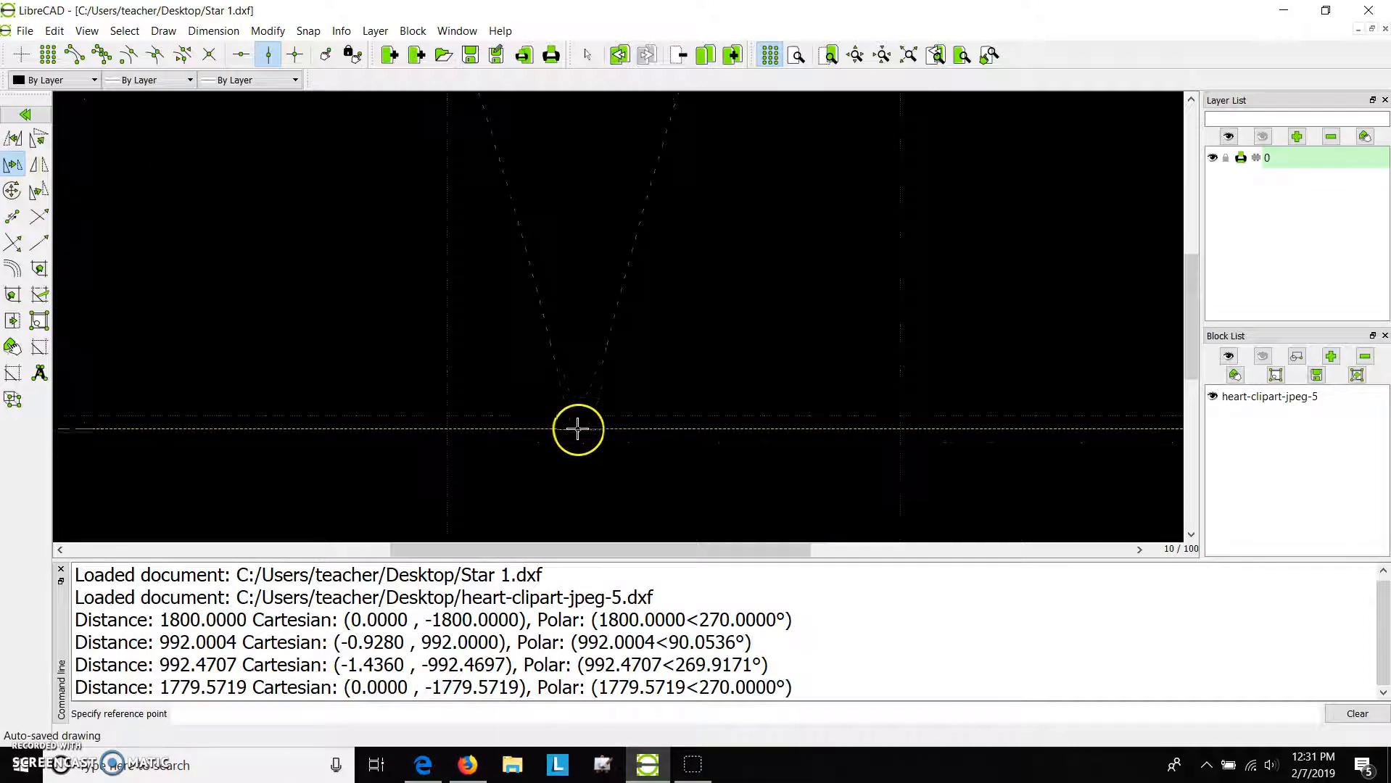
click(74, 54)
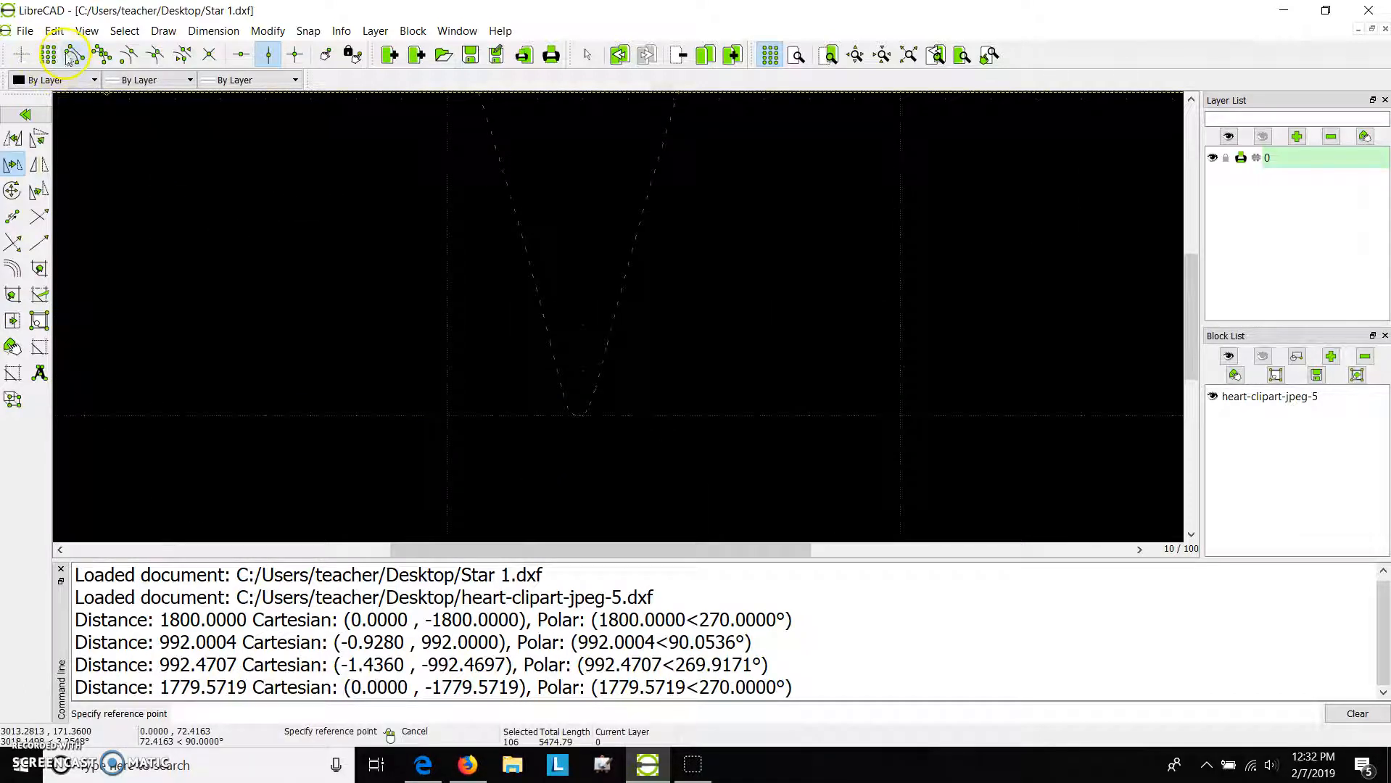
click(576, 419)
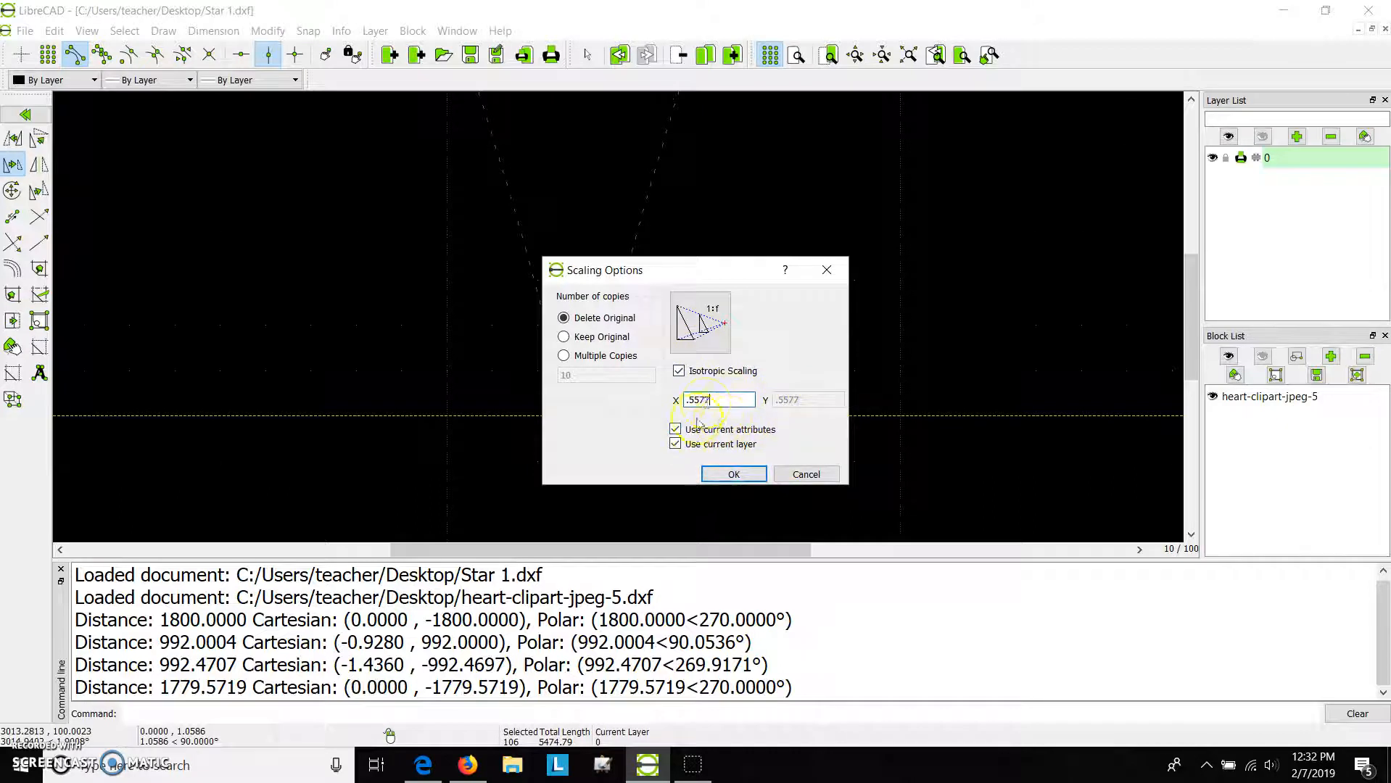
click(734, 474)
Step: Select the entire scaled heart and try to move it closer to the star by its reference point
scroll(797, 383, down, 10)
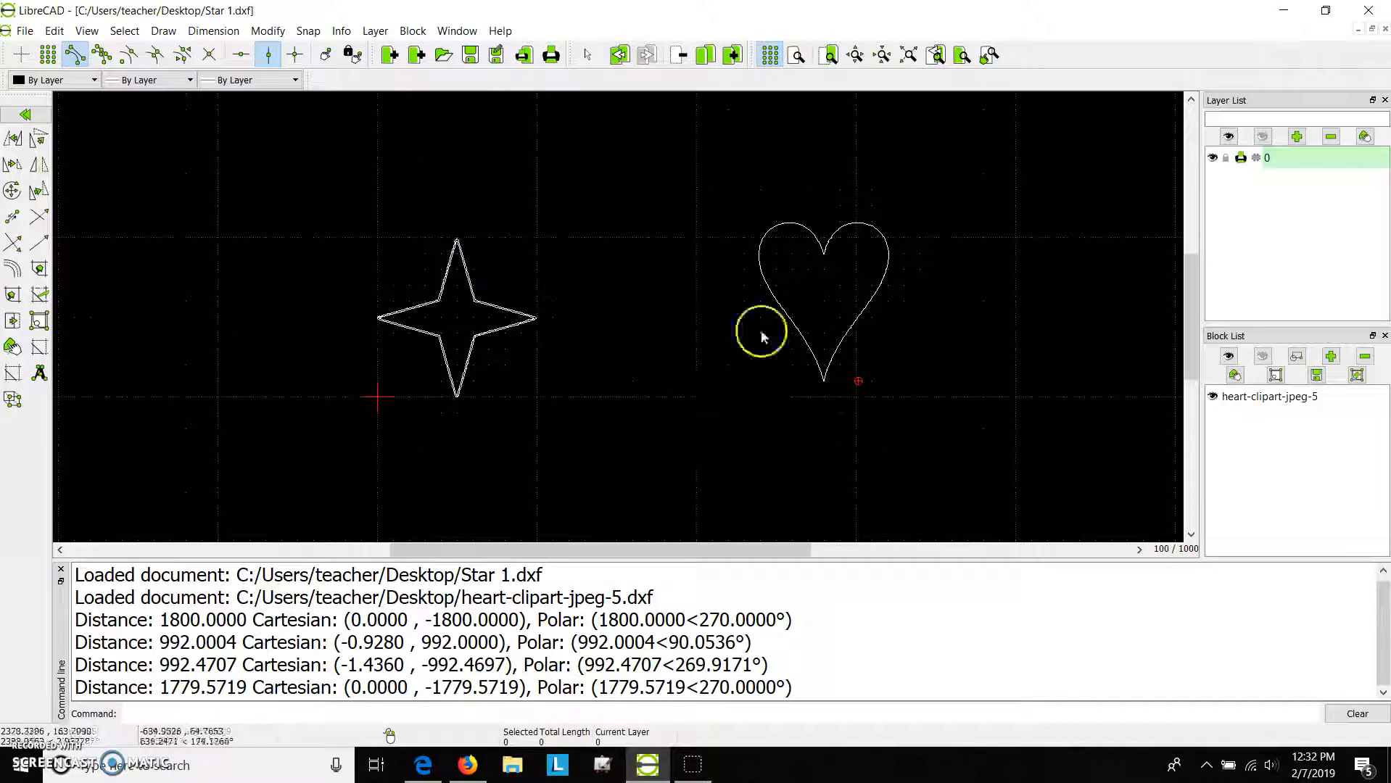
drag(724, 189, 972, 456)
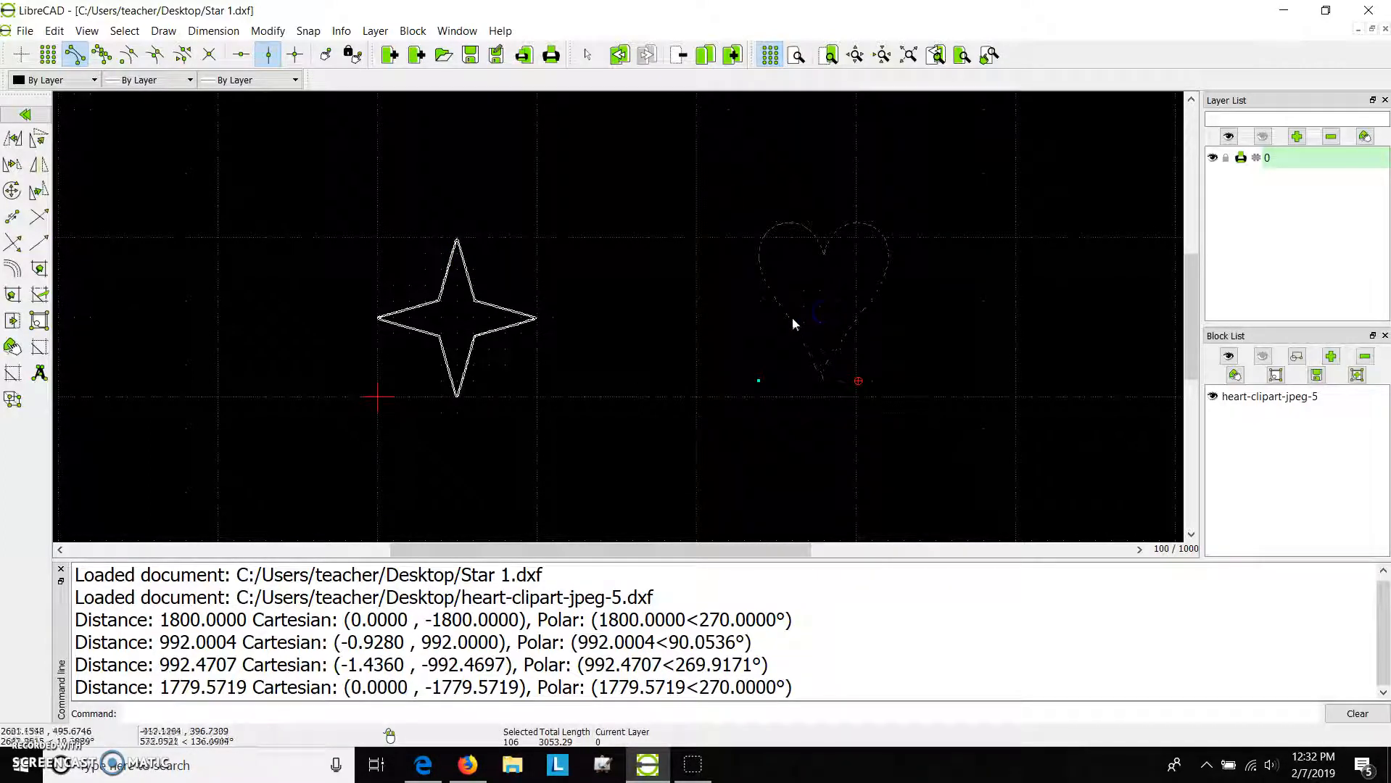
scroll(796, 320, up, 5)
scroll(768, 326, down, 6)
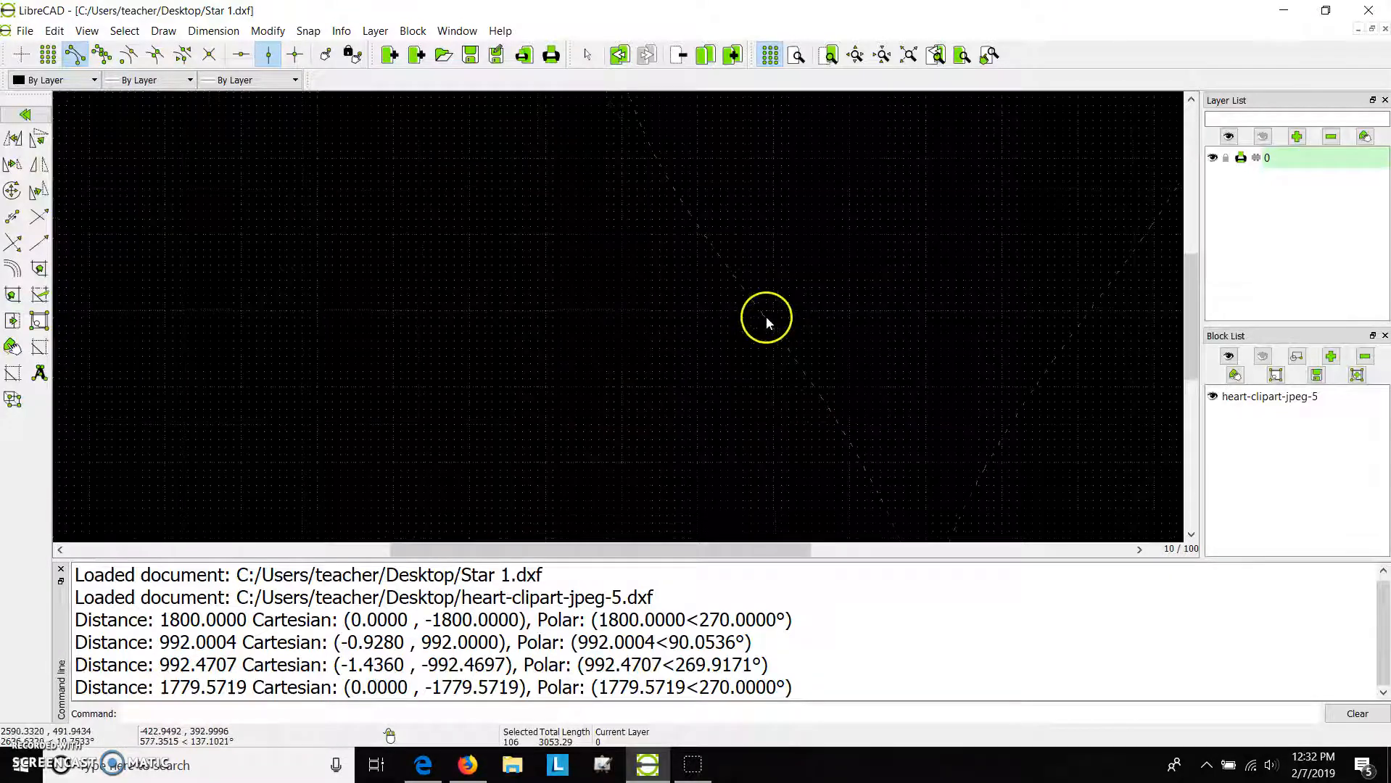
click(699, 335)
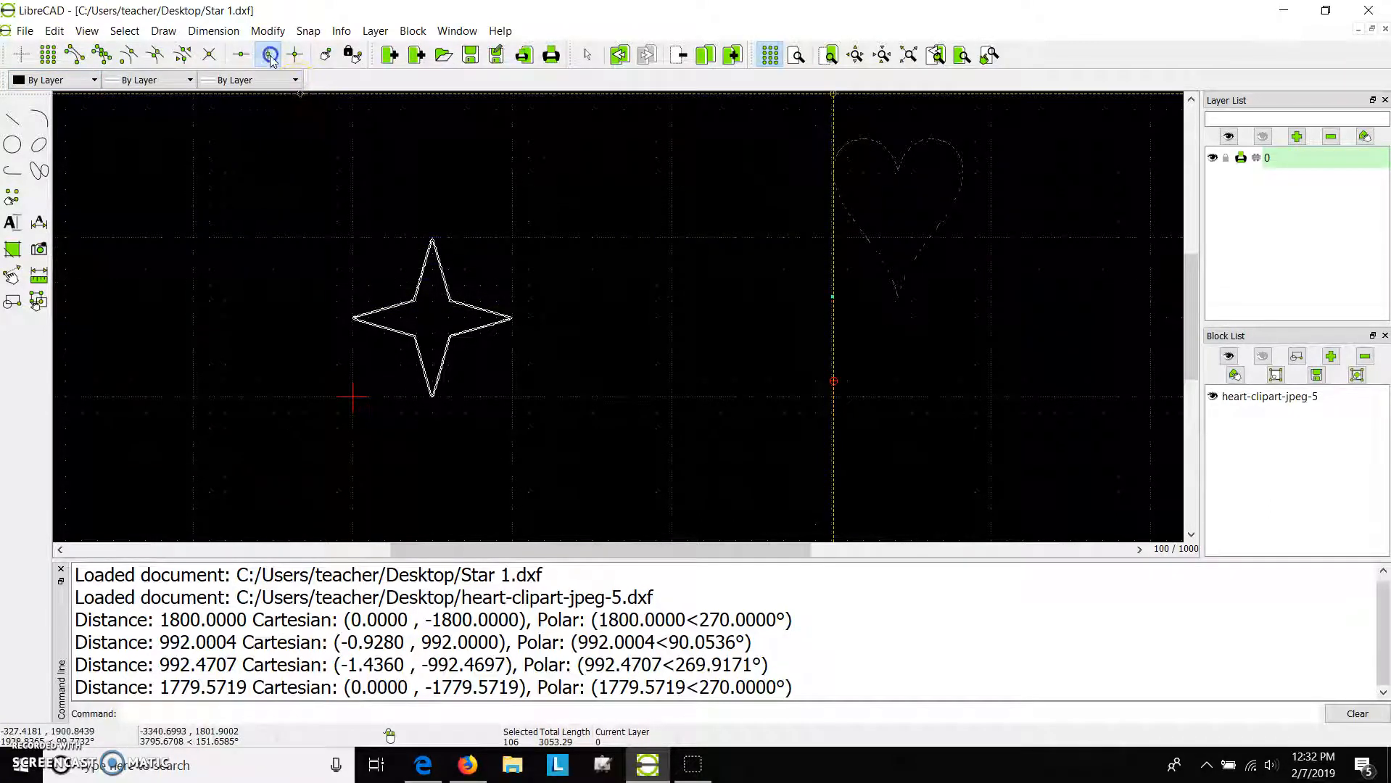
Step: Lift the vertical restriction and try to position the heart level with the star's bottom tip
scroll(509, 398, up, 3)
scroll(320, 394, up, 8)
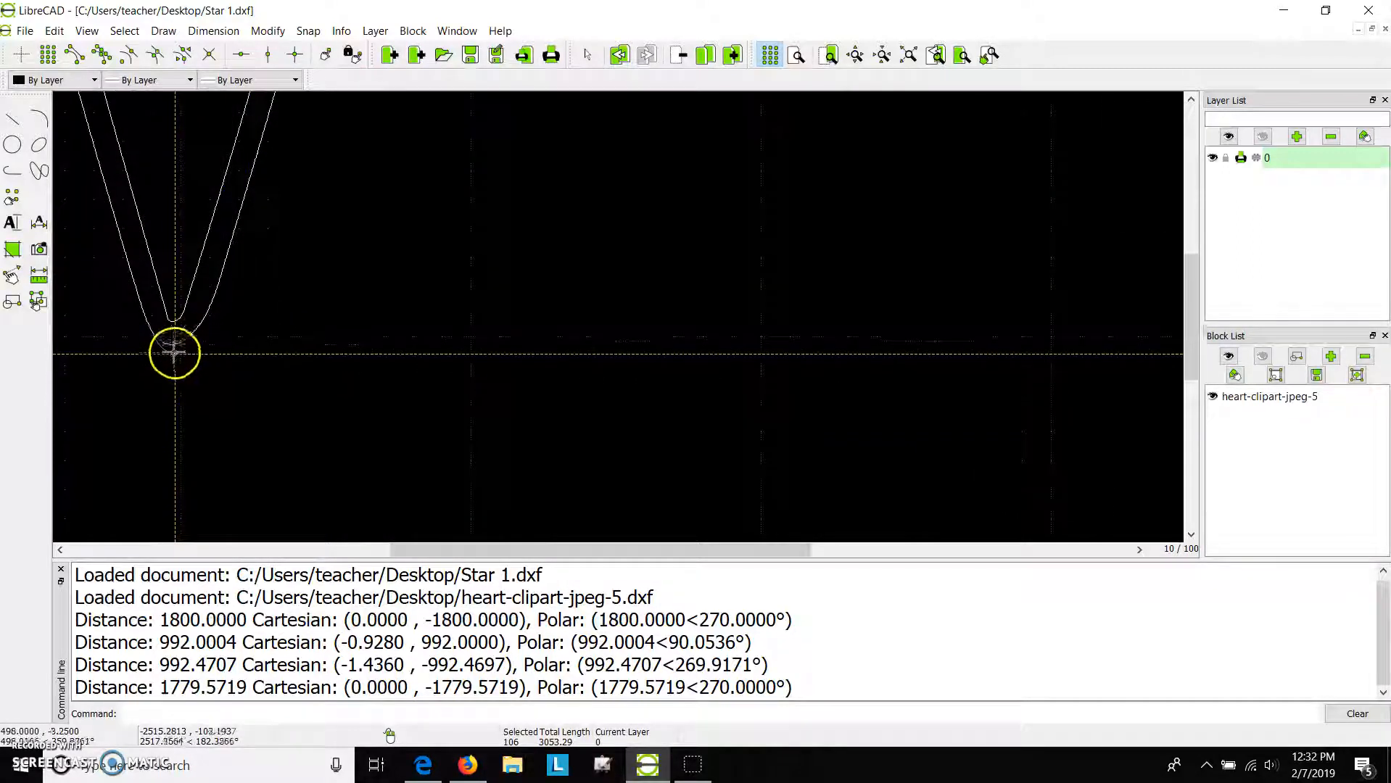
scroll(257, 345, down, 8)
scroll(332, 363, down, 3)
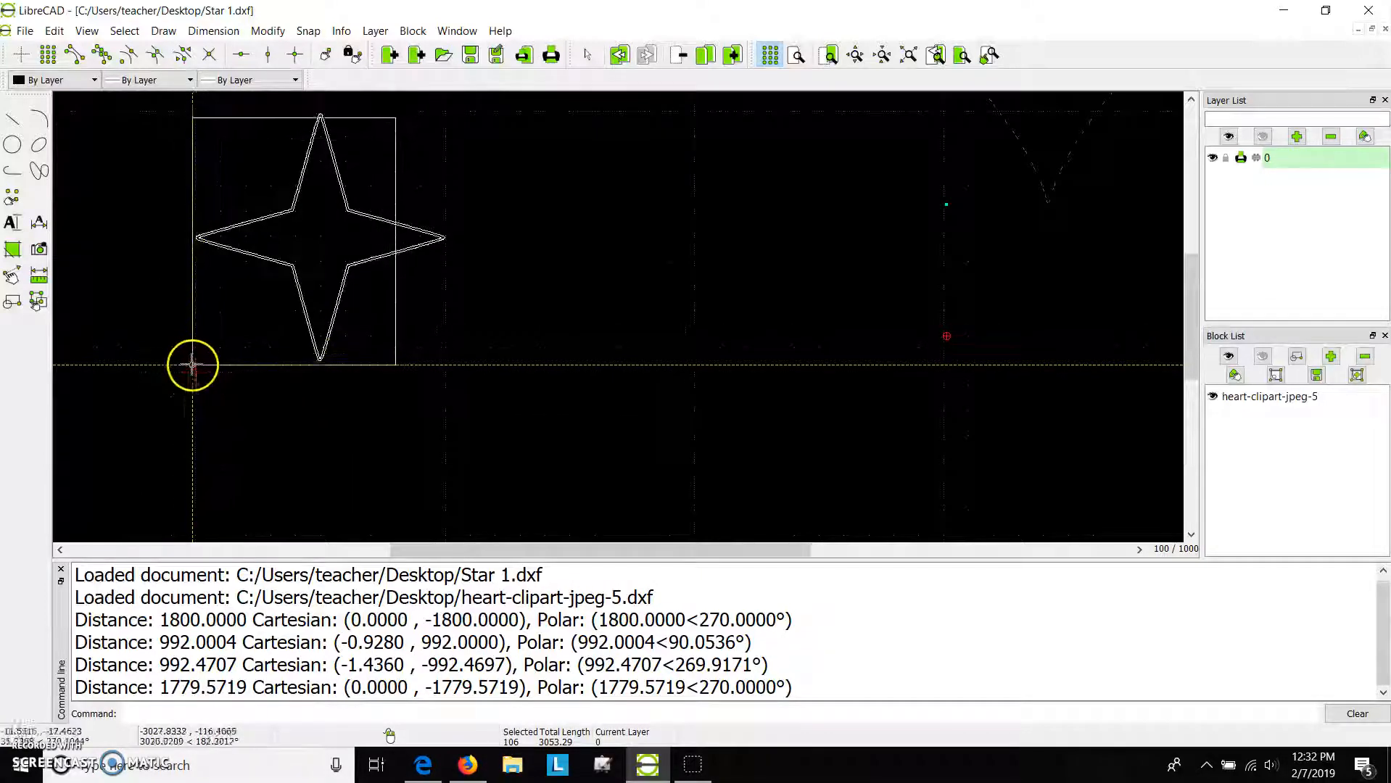
scroll(314, 360, up, 8)
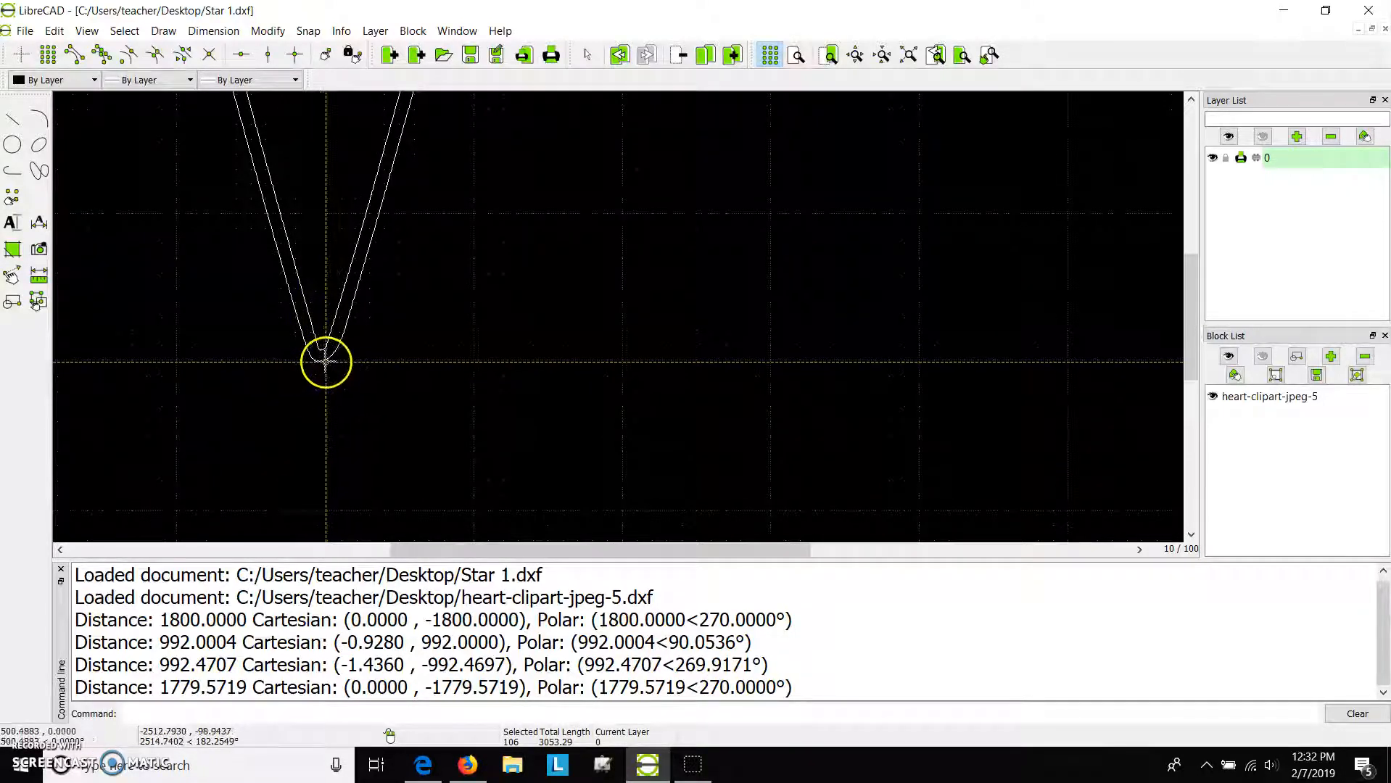
scroll(326, 361, down, 8)
Step: Turn on grid snapping and place the heart just right of the star, with their bottom tips level
click(48, 58)
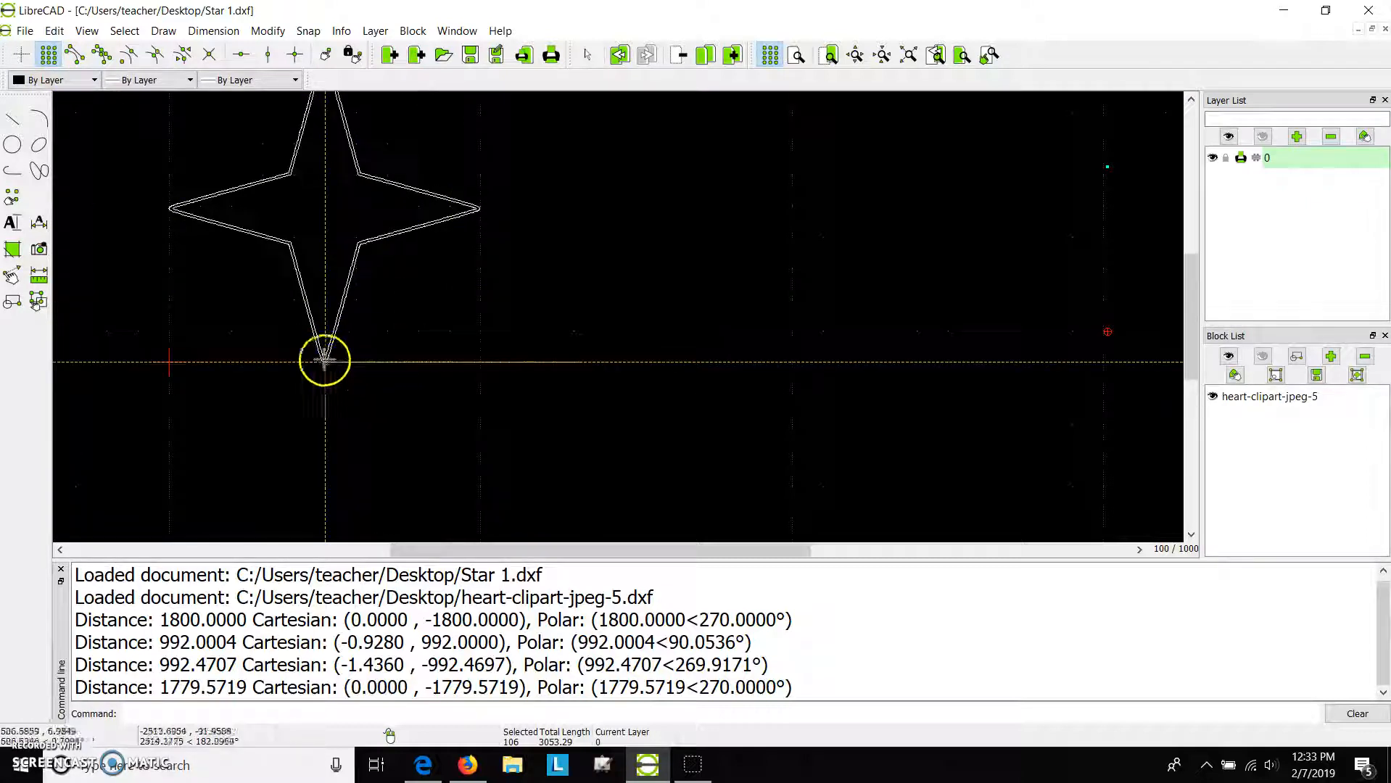
scroll(324, 357, up, 8)
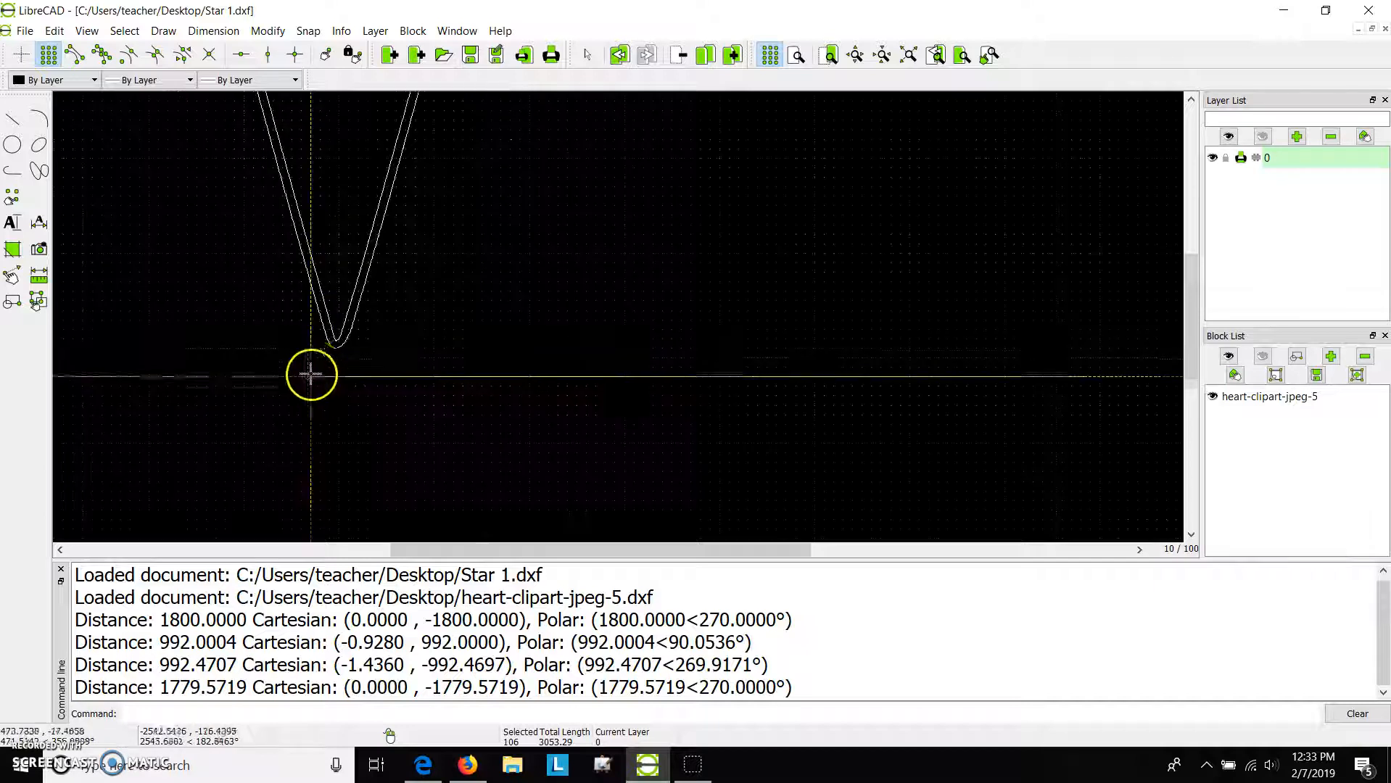
scroll(620, 320, down, 8)
middle_drag(677, 330, 641, 362)
click(576, 430)
scroll(891, 357, down, 4)
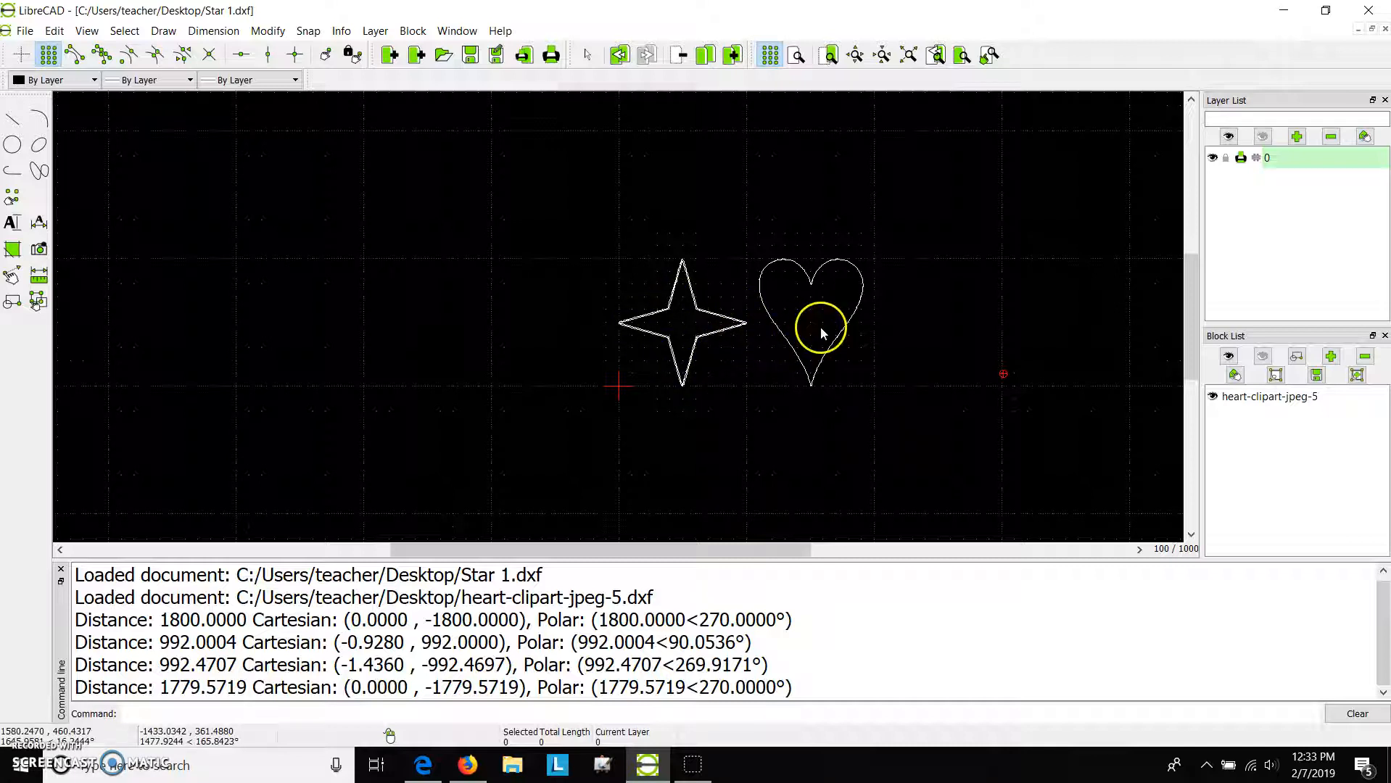
click(646, 317)
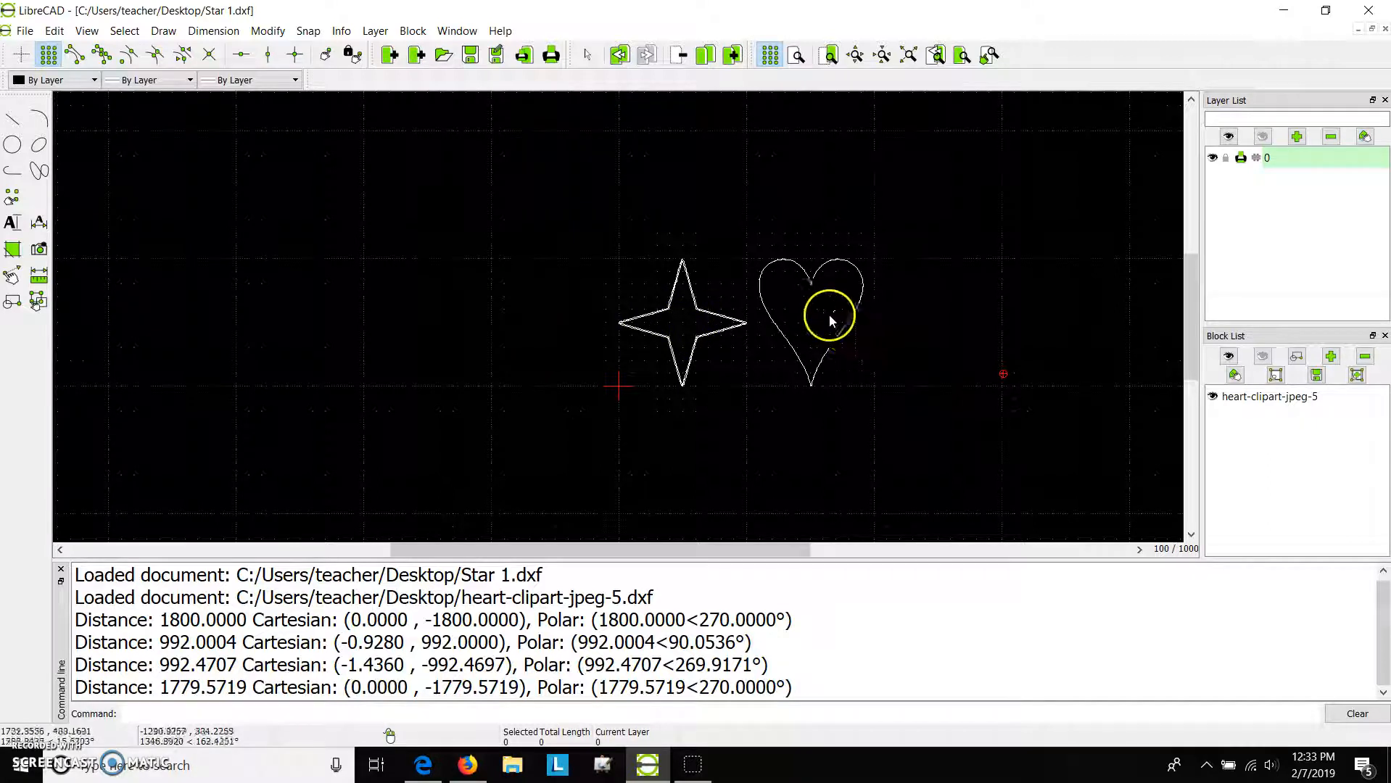
scroll(803, 287, up, 4)
scroll(803, 286, down, 4)
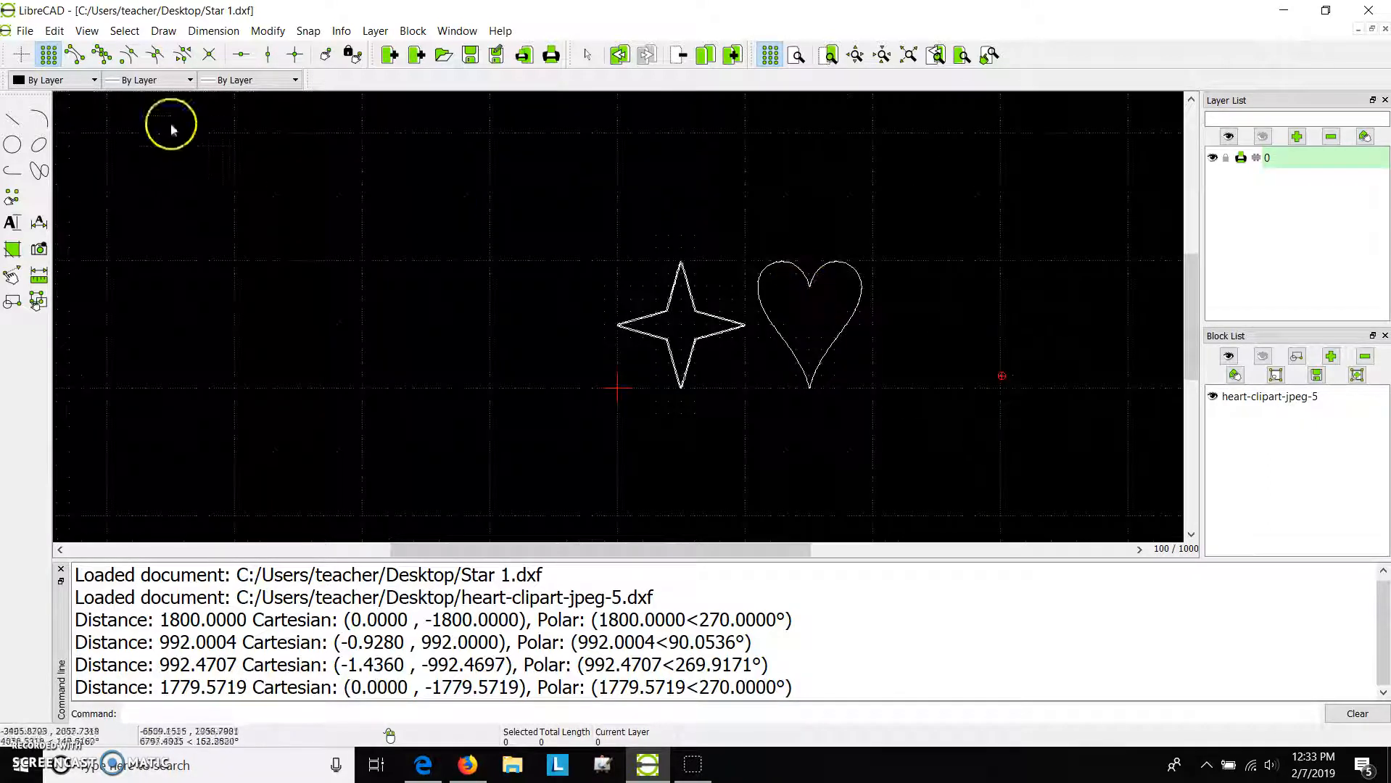
Step: Copy the heart 2000 units left onto the star's other side with Move/Copy, keeping the original, and deselect the copy
drag(743, 233, 934, 447)
click(267, 31)
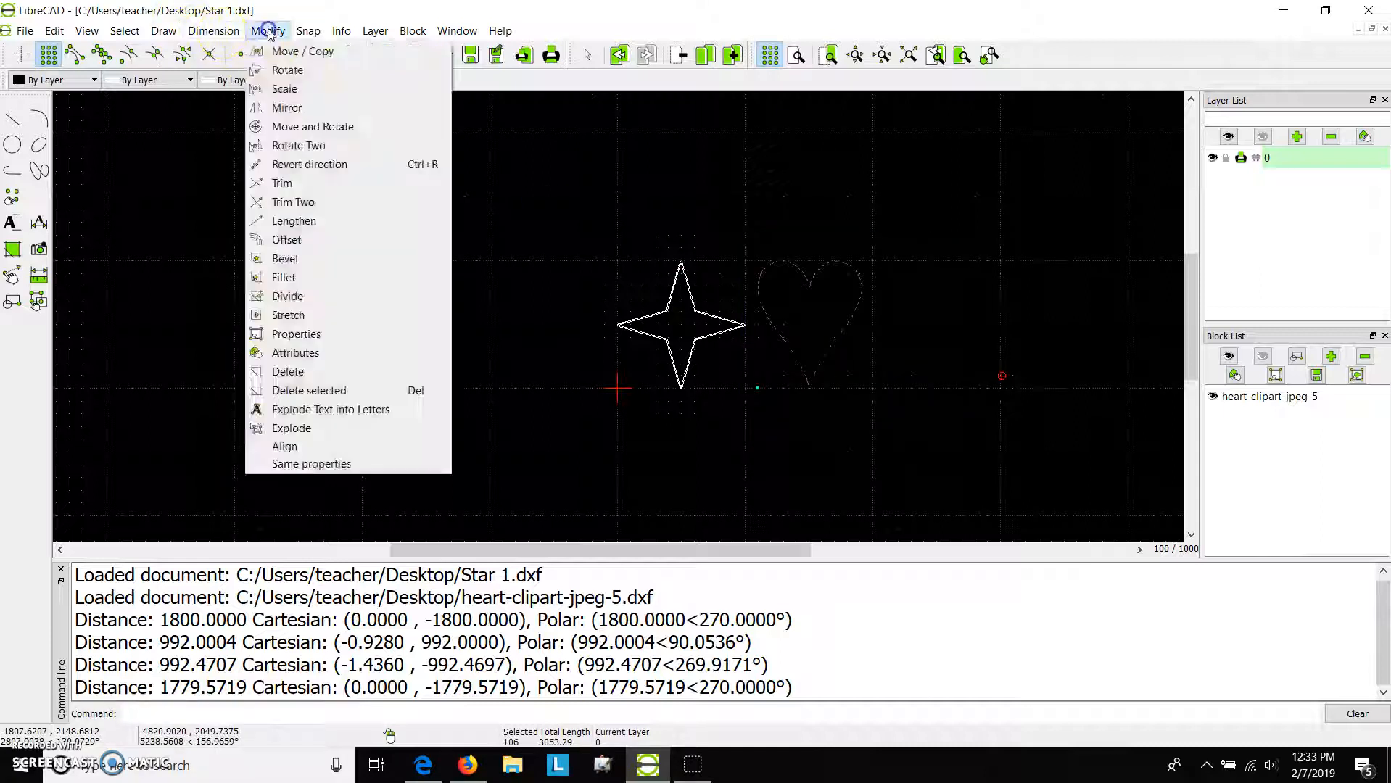
click(279, 50)
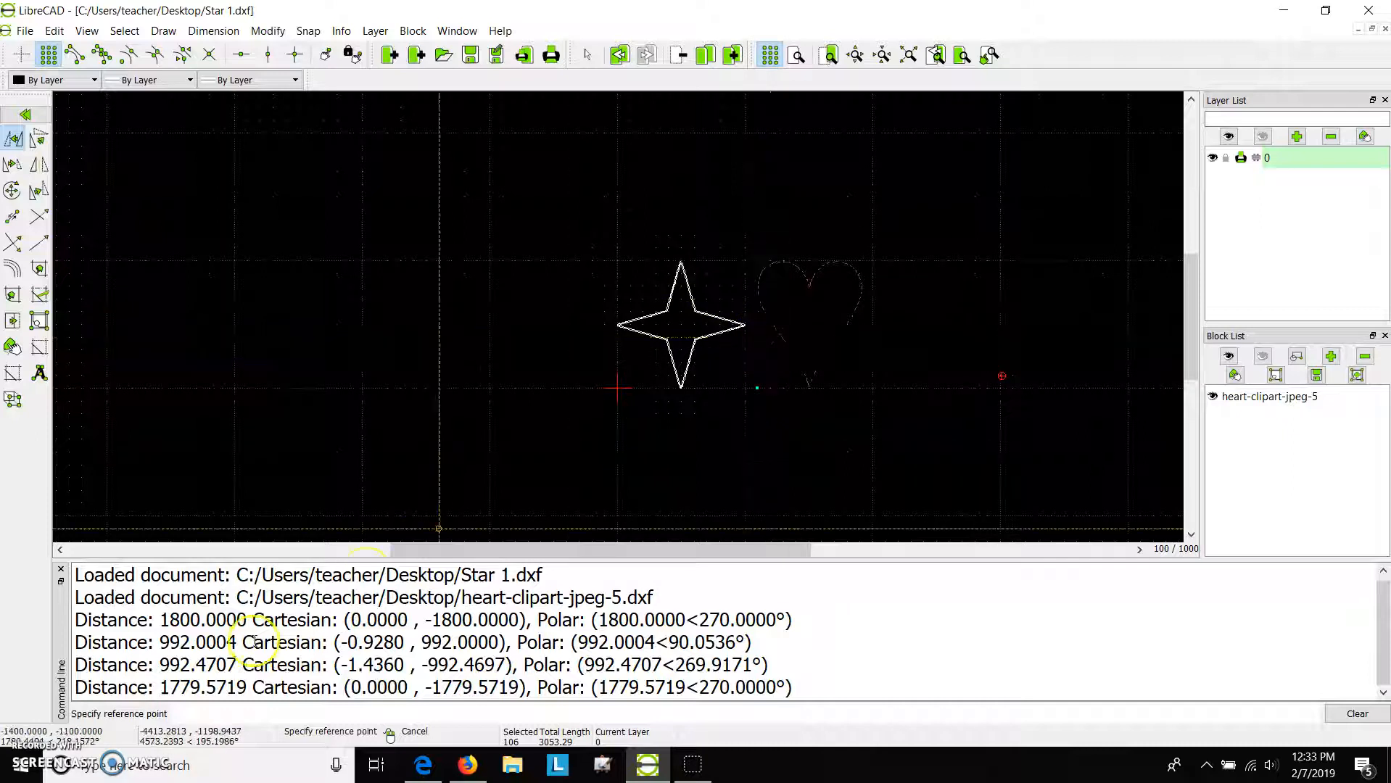
scroll(807, 342, up, 3)
scroll(682, 267, up, 1)
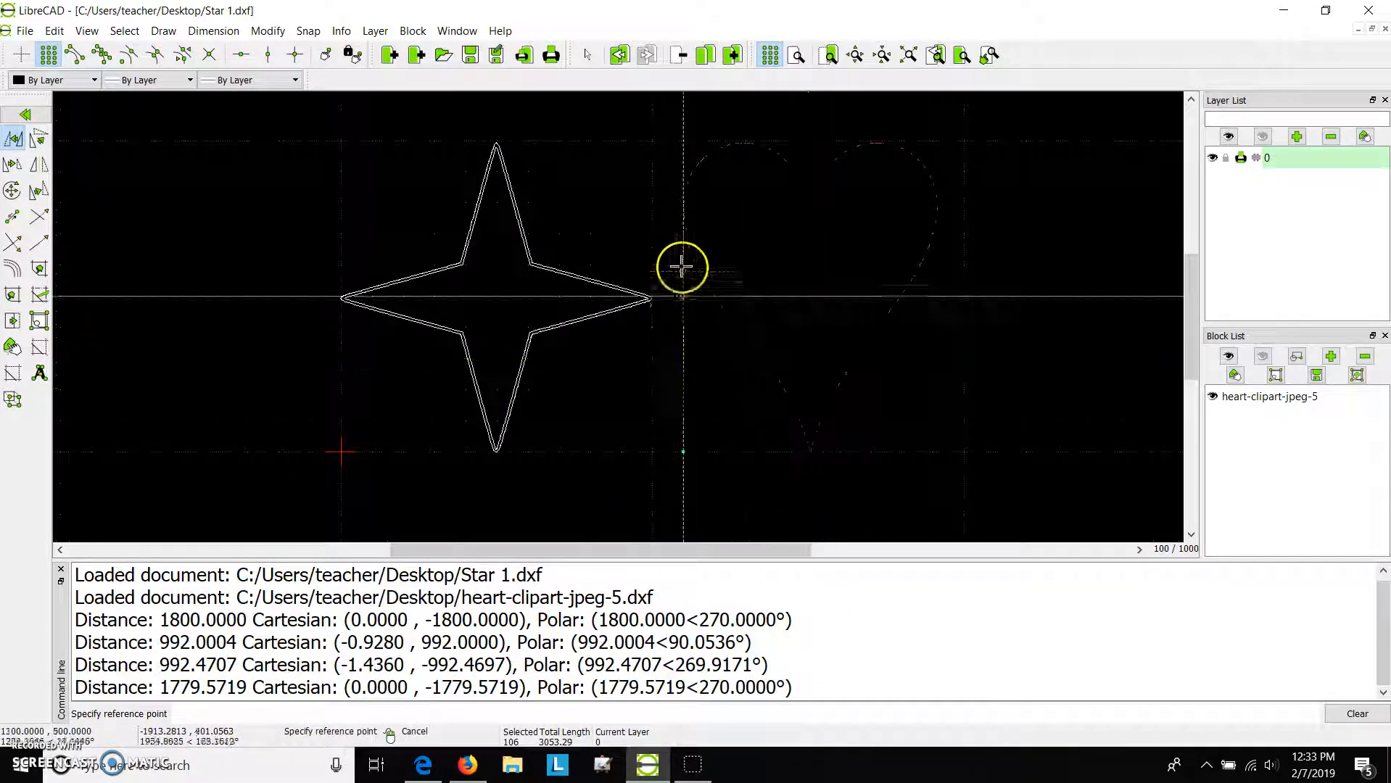
click(683, 452)
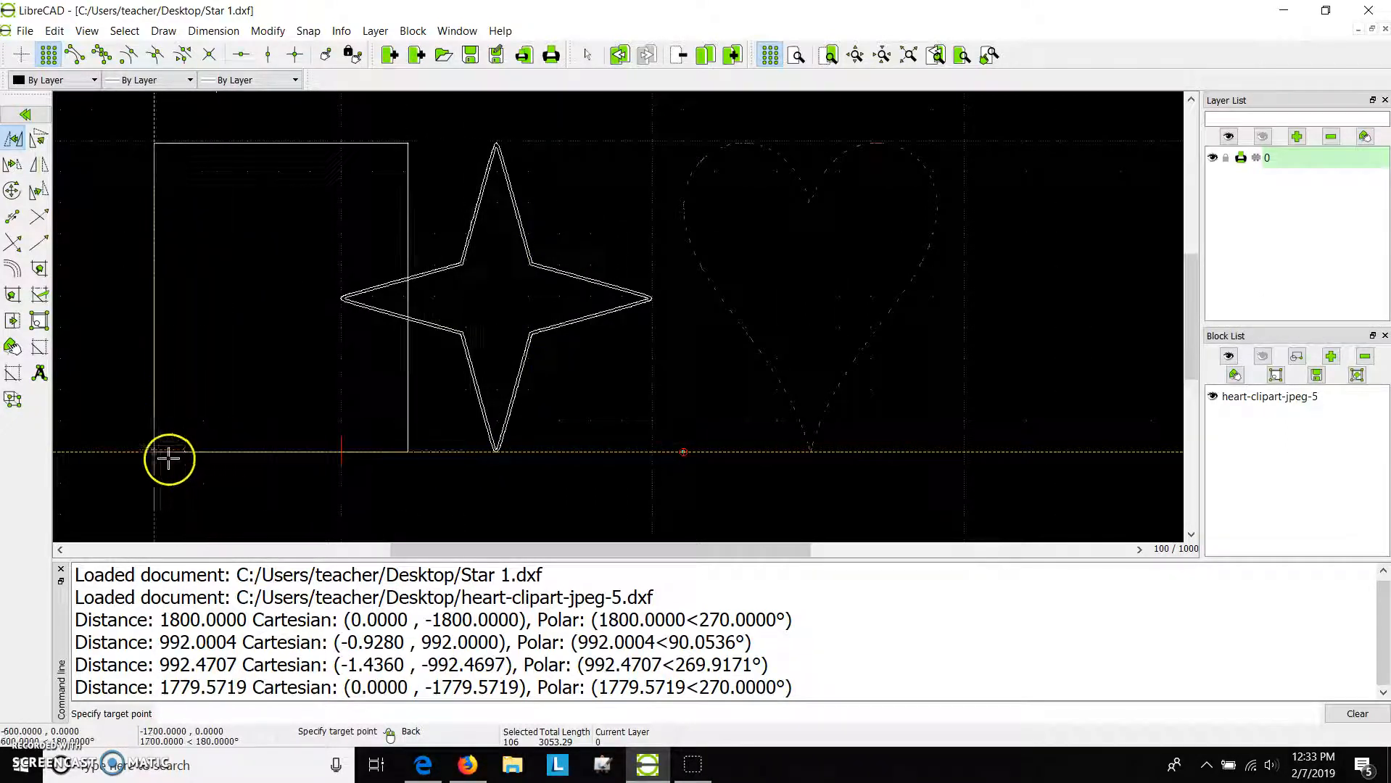
click(61, 453)
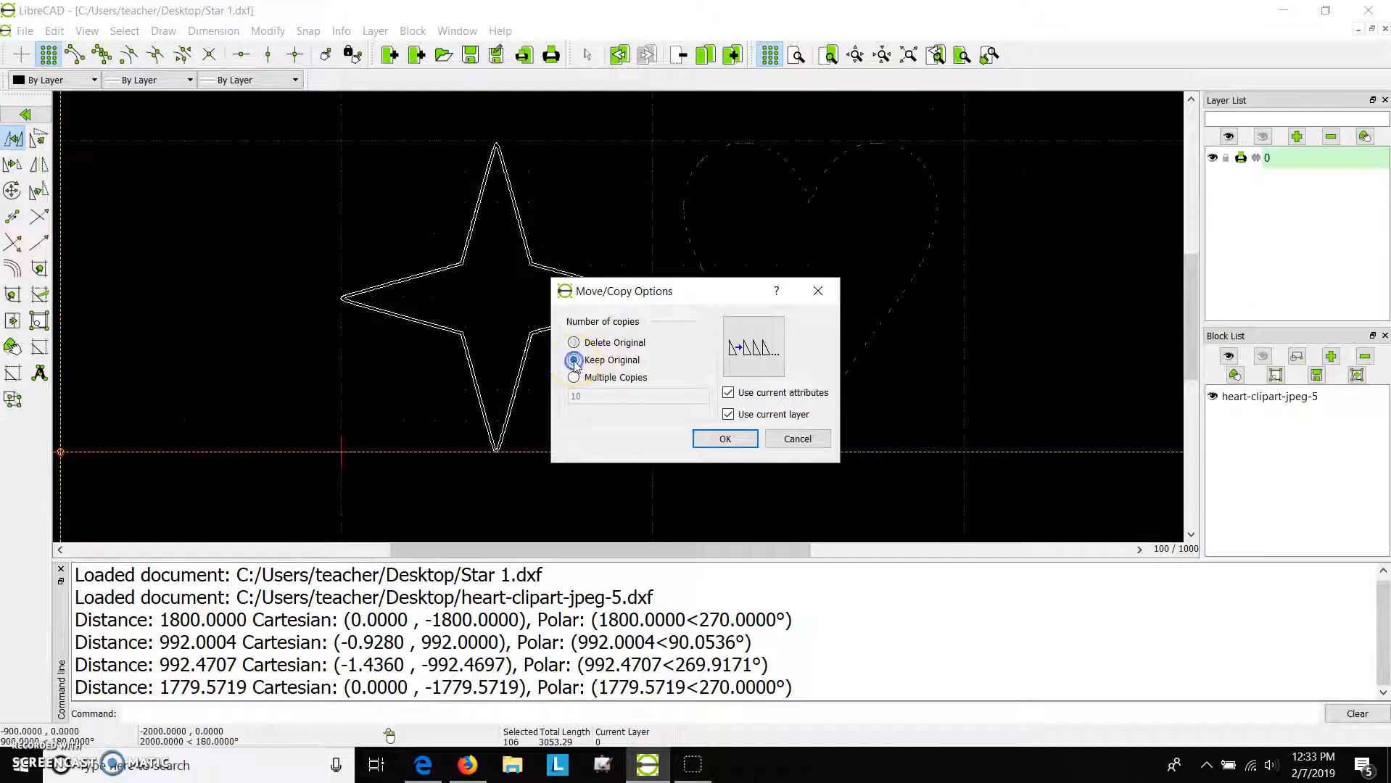
click(722, 438)
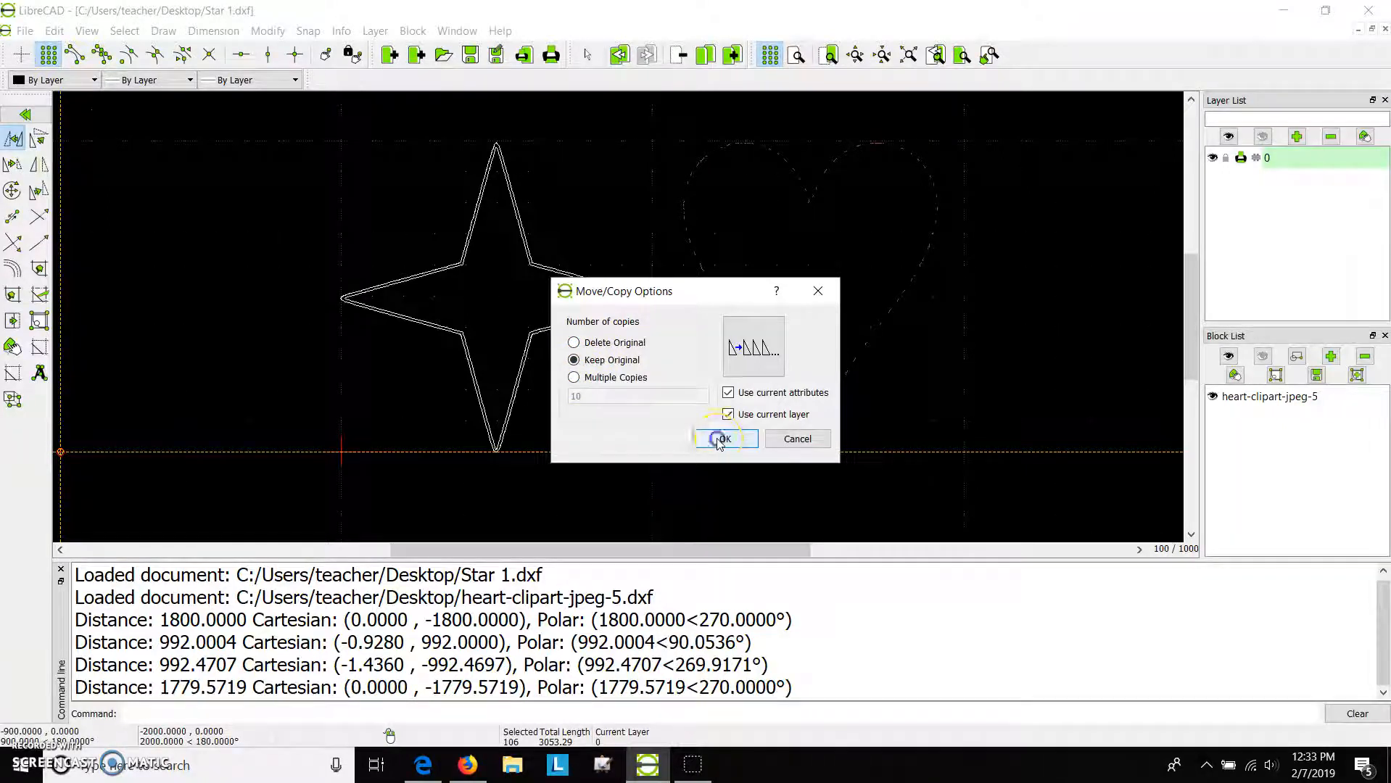
scroll(616, 371, down, 4)
click(838, 330)
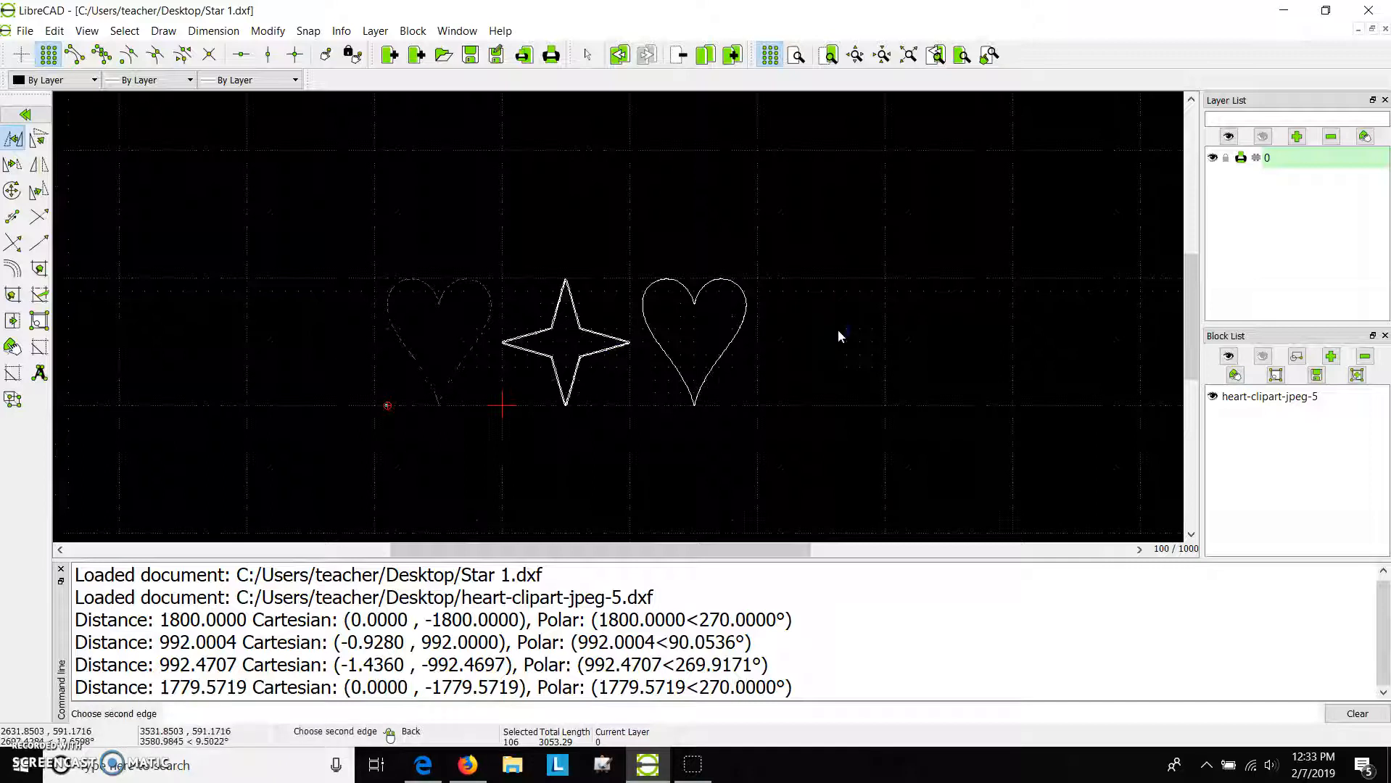
right_click(769, 345)
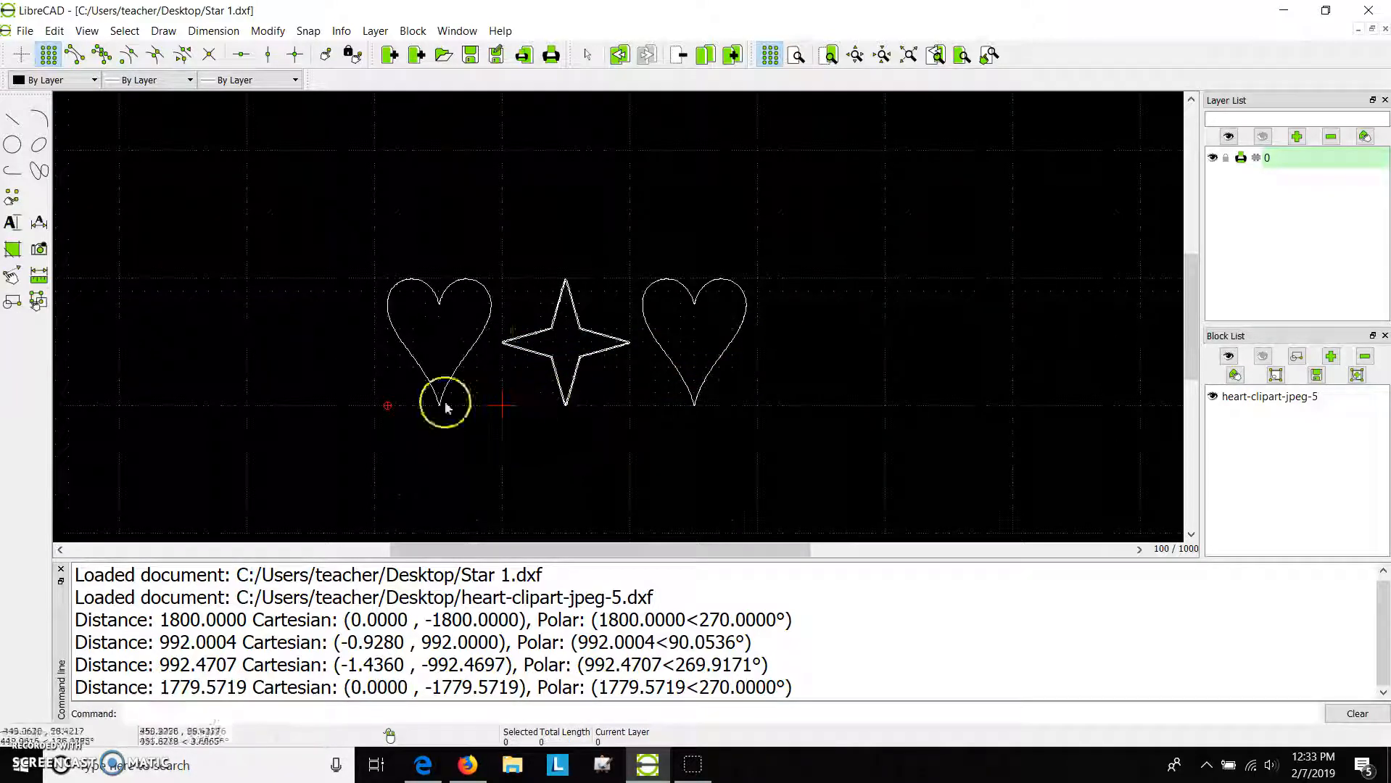
Step: Select the copied heart left of the star and try to move it freely farther left
scroll(528, 361, up, 2)
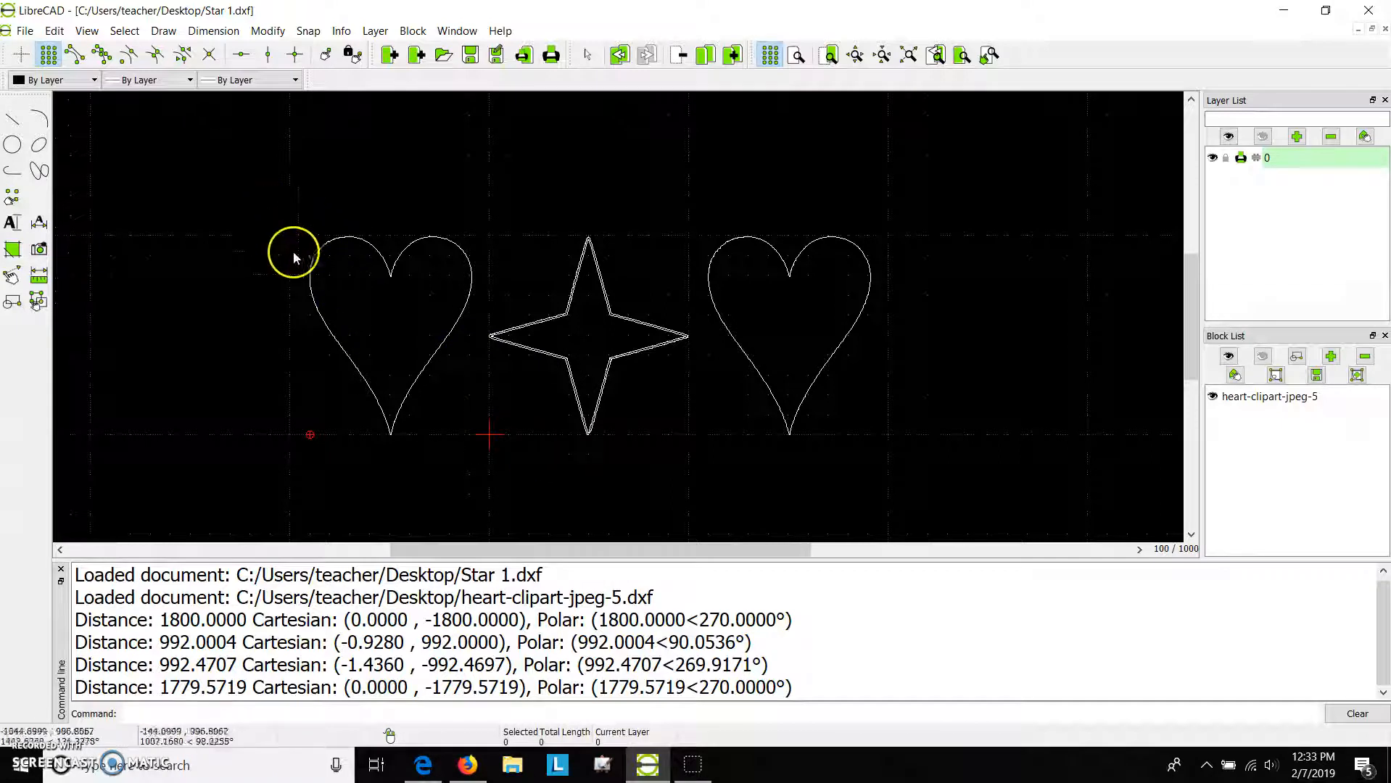
drag(284, 211, 490, 460)
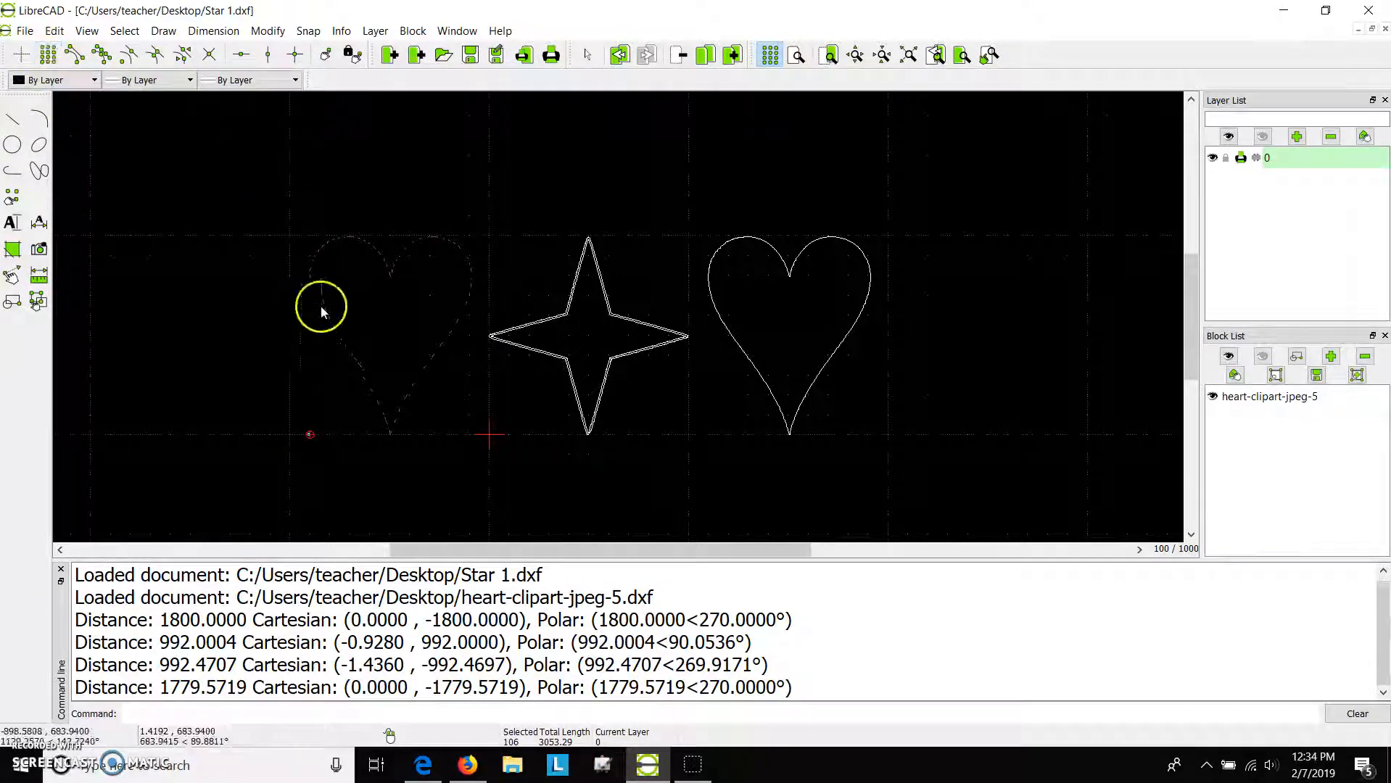
drag(339, 356, 234, 379)
click(336, 349)
right_click(262, 389)
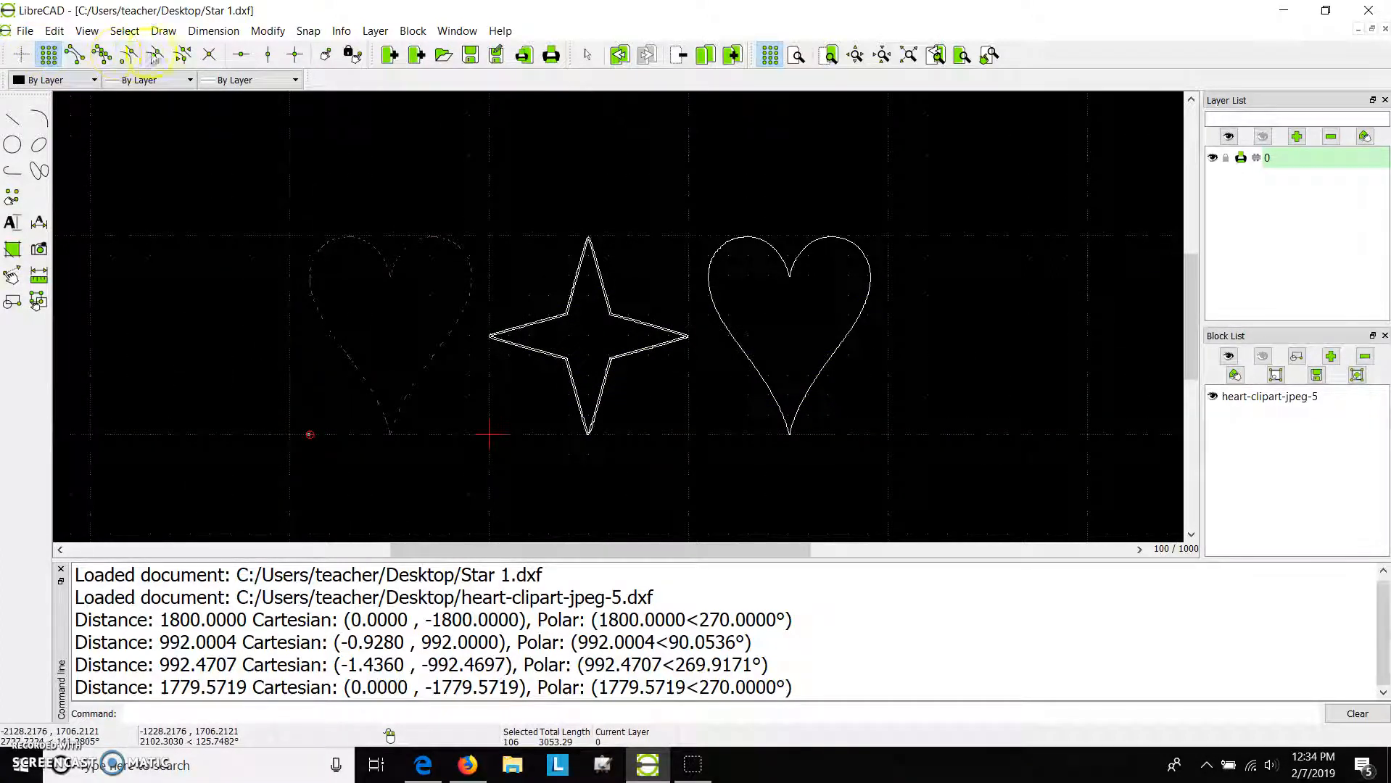
Step: Restrict movement to horizontal and try sliding the left heart along its baseline, leaving it deselected
click(295, 56)
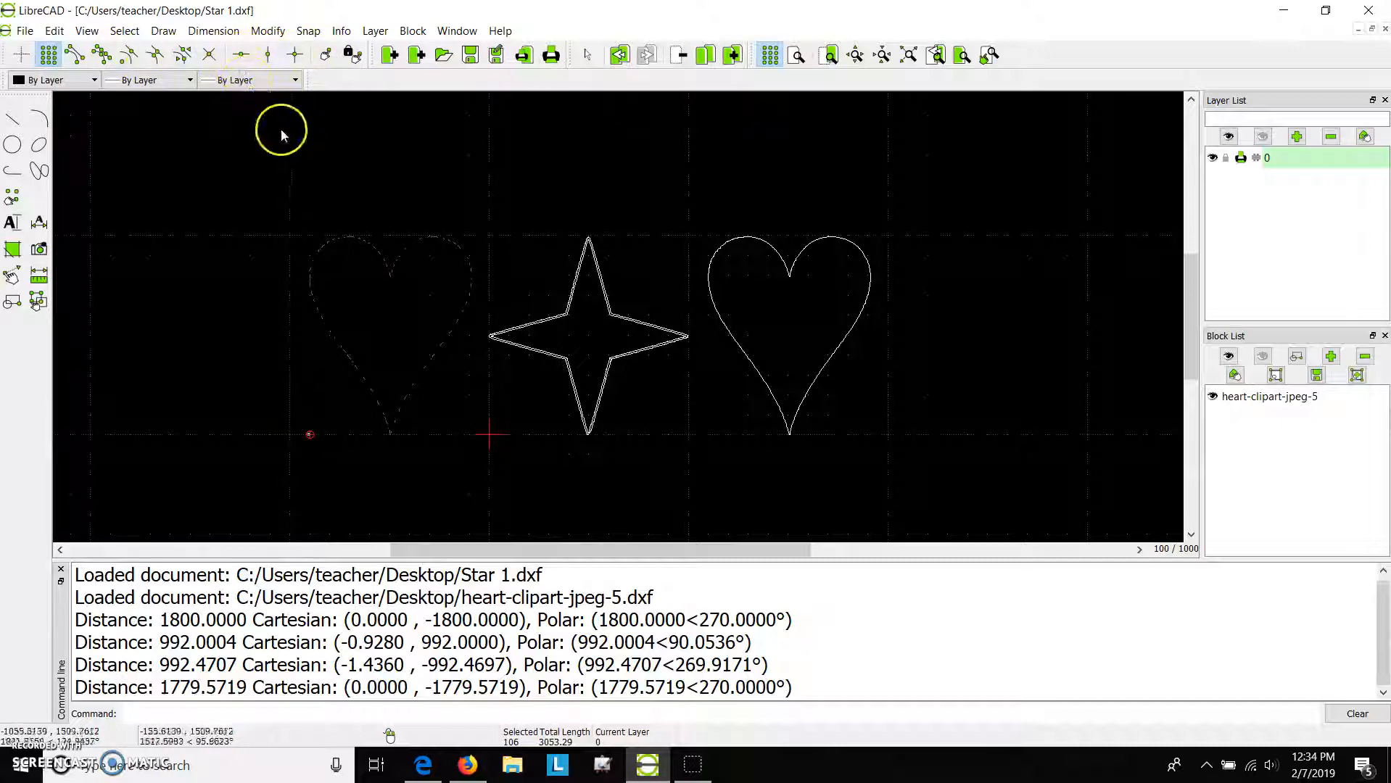
click(235, 58)
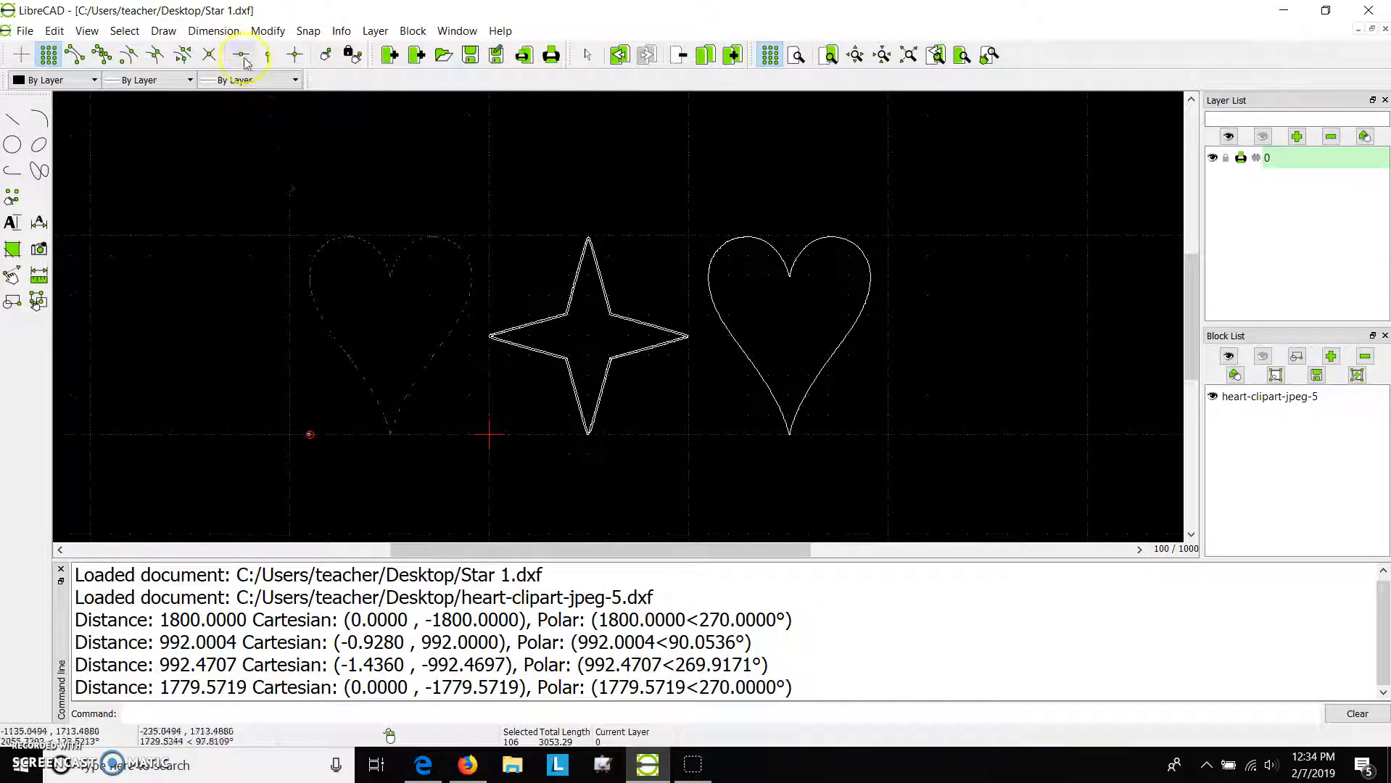
click(355, 365)
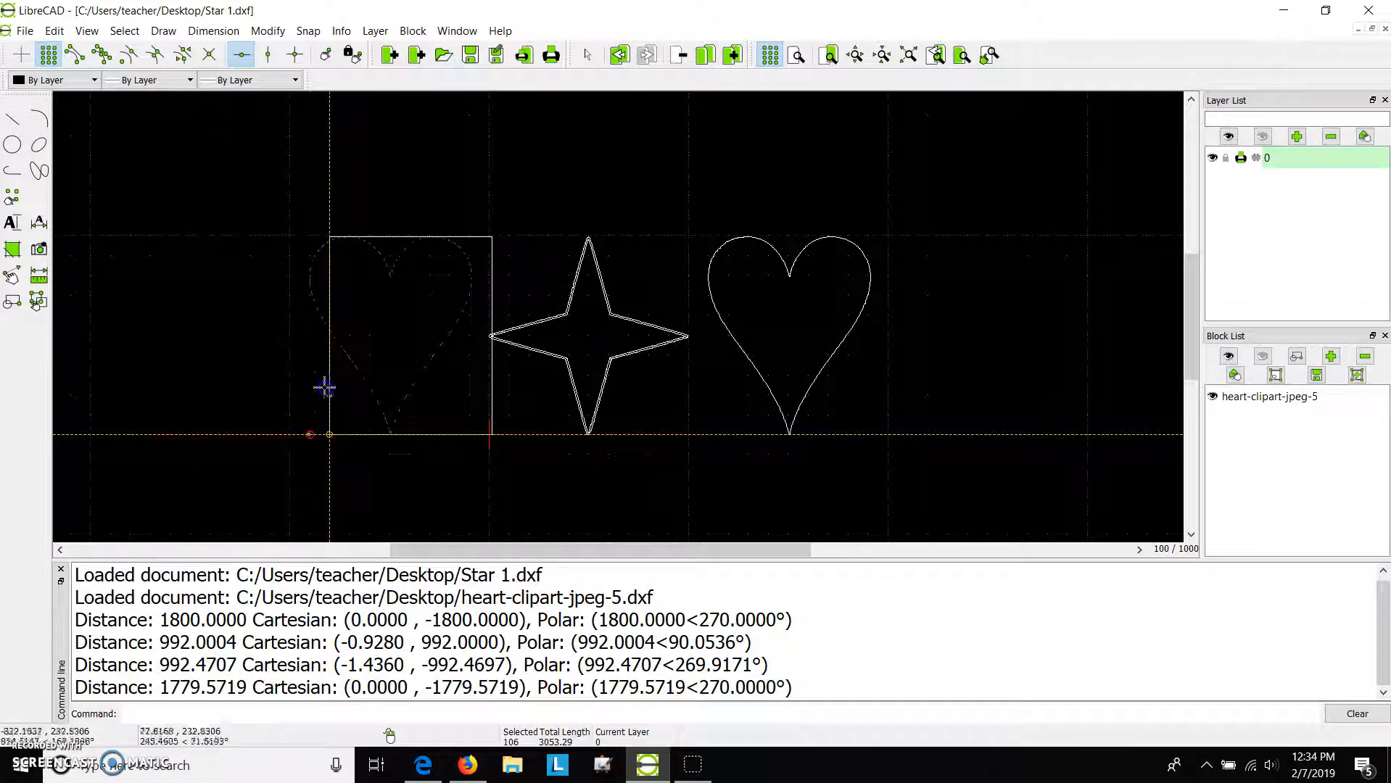
click(334, 395)
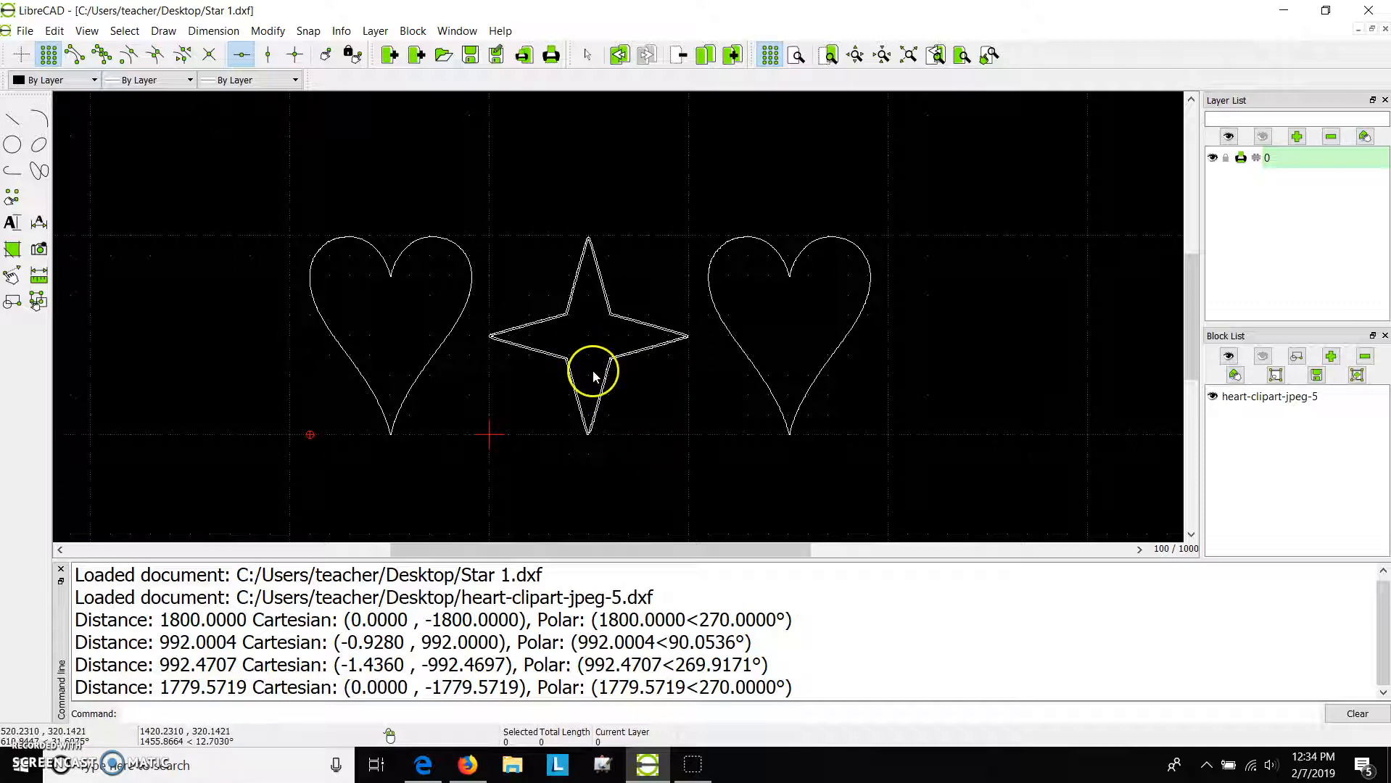
scroll(578, 322, up, 3)
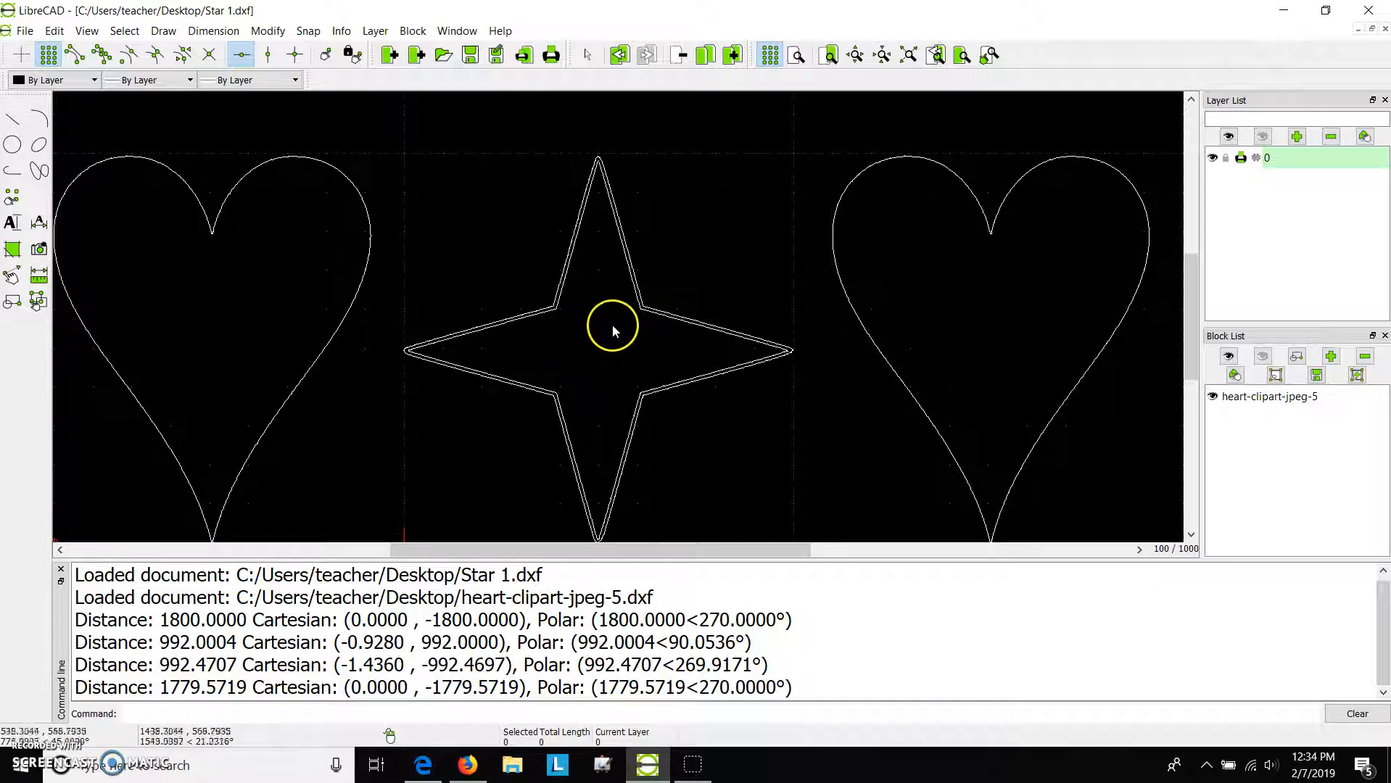
scroll(565, 319, up, 4)
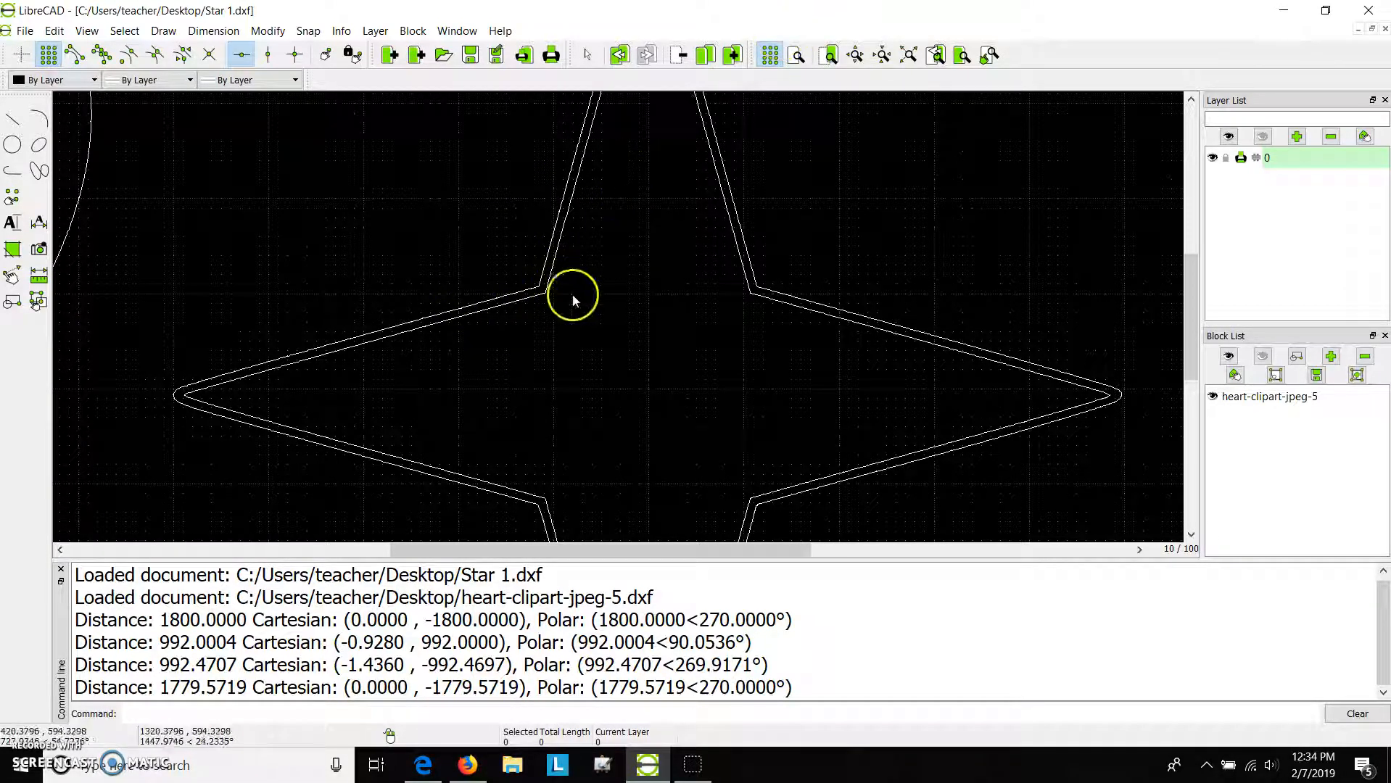
scroll(586, 303, down, 5)
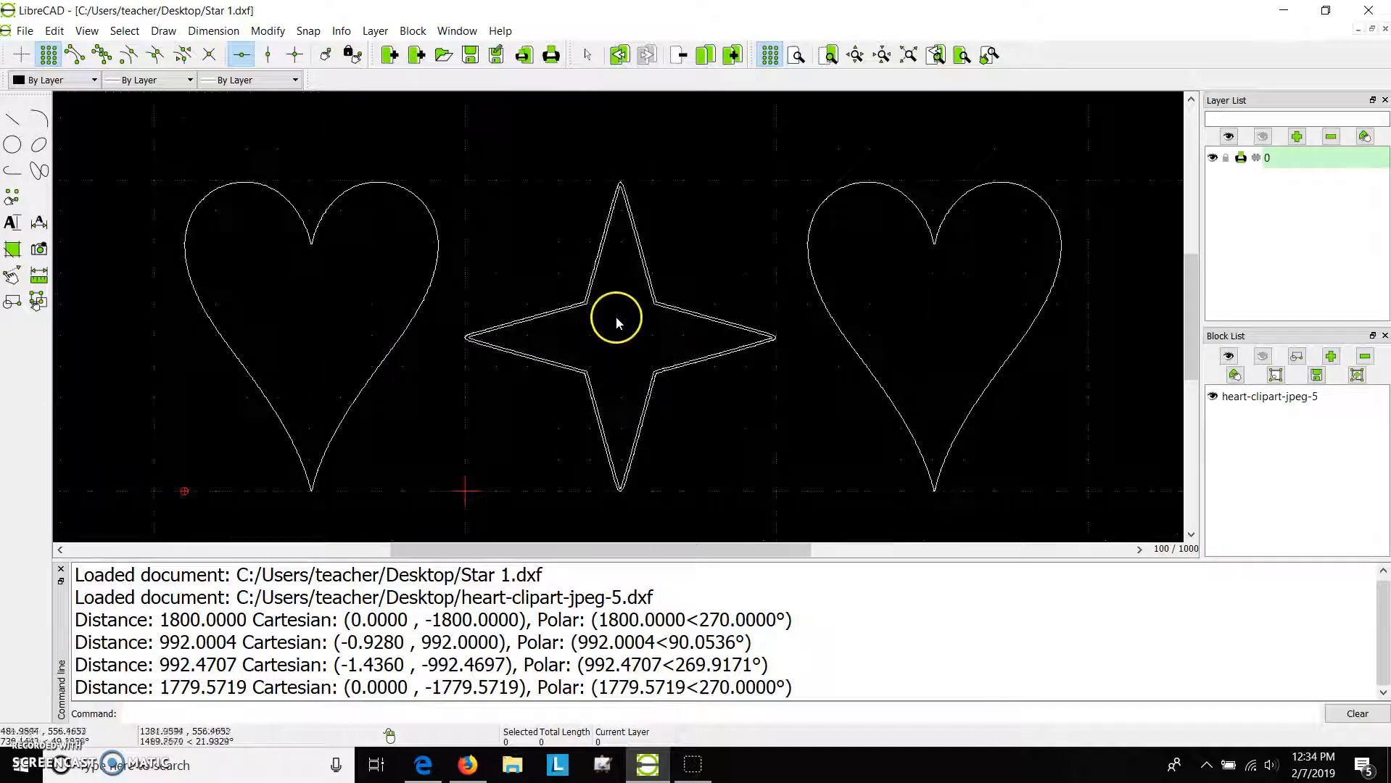